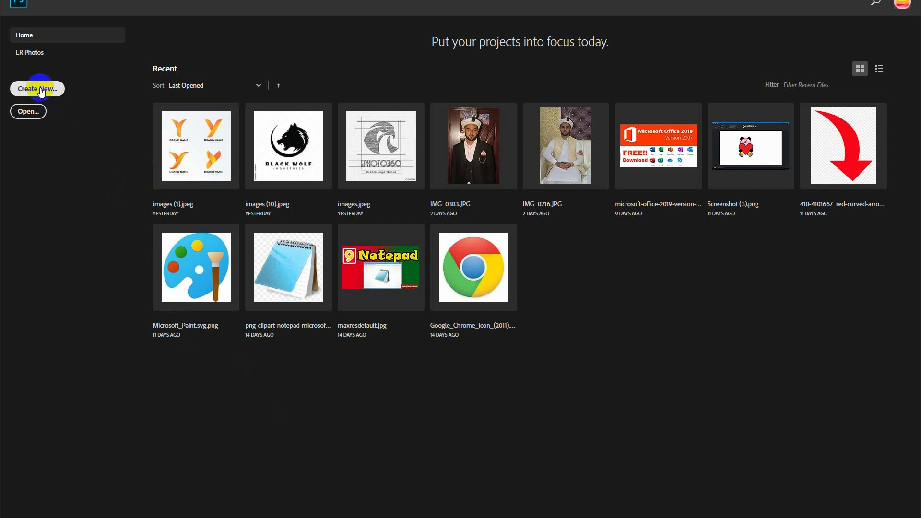
Step: Create a new RGB document 2 inches wide and 2 inches high at 300 pixels/inch with a white background
click(40, 89)
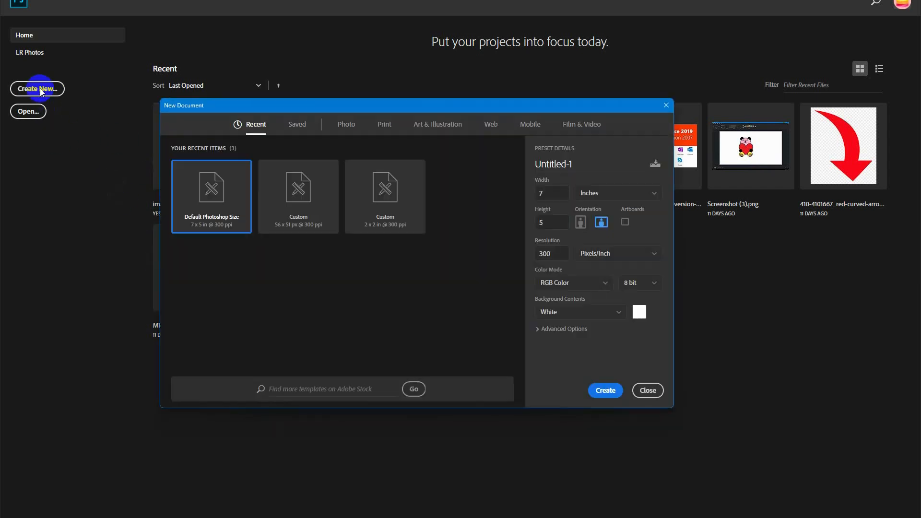
click(627, 194)
click(601, 230)
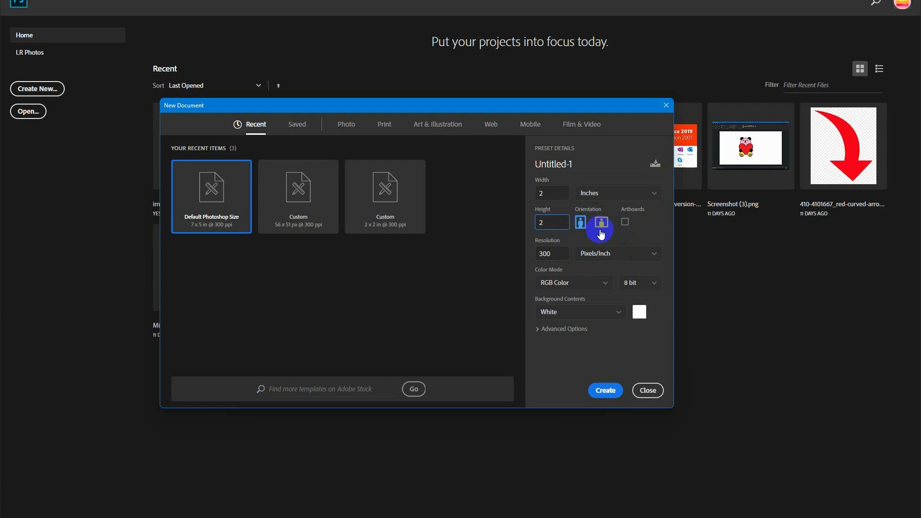
click(606, 391)
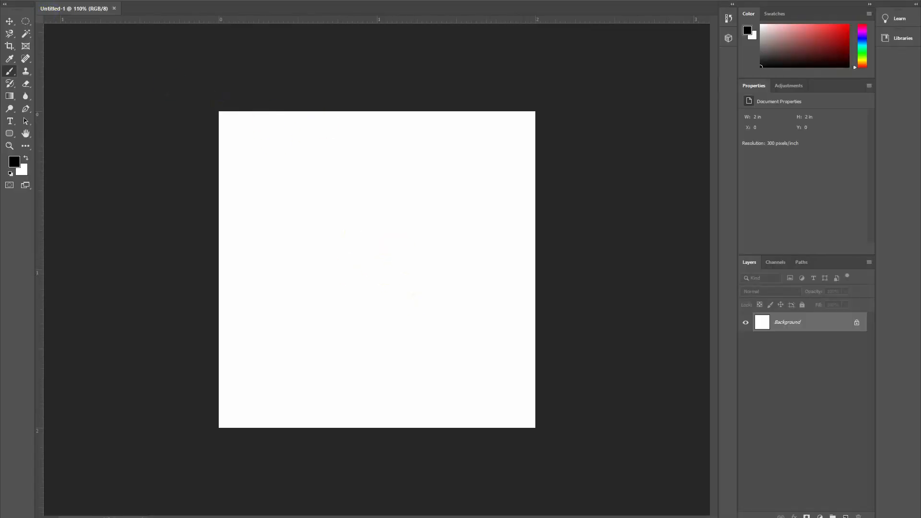
Step: Open the portrait photo IMG_0383.JPG from the Desktop folder
click(25, 0)
click(75, 1)
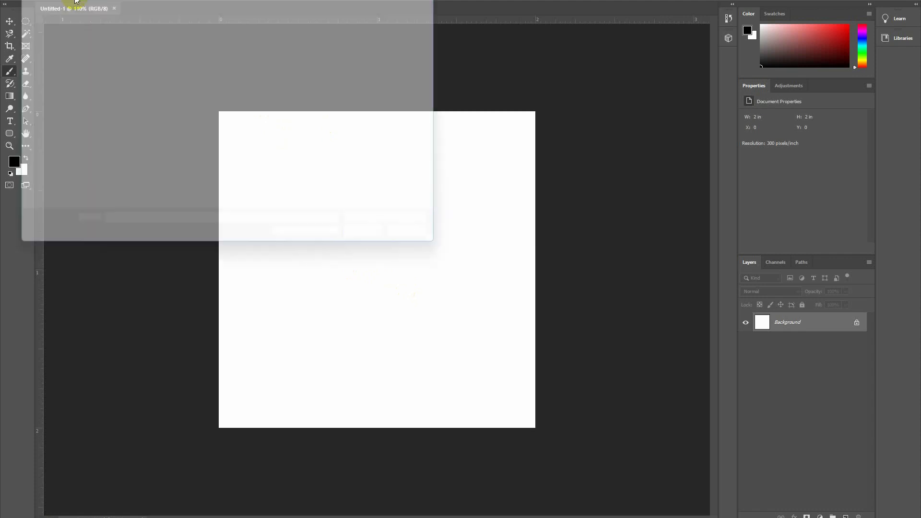
drag(127, 0, 200, 95)
scroll(117, 168, up, 2)
click(115, 163)
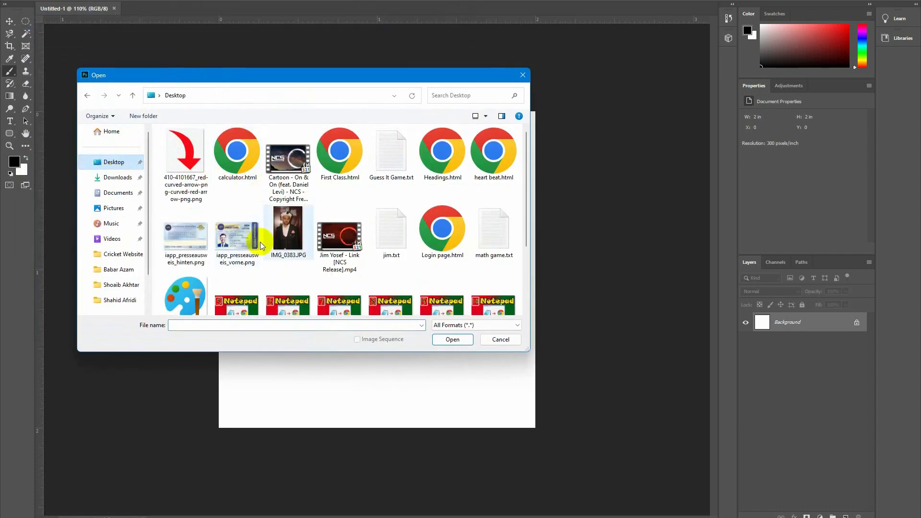
click(288, 230)
click(449, 339)
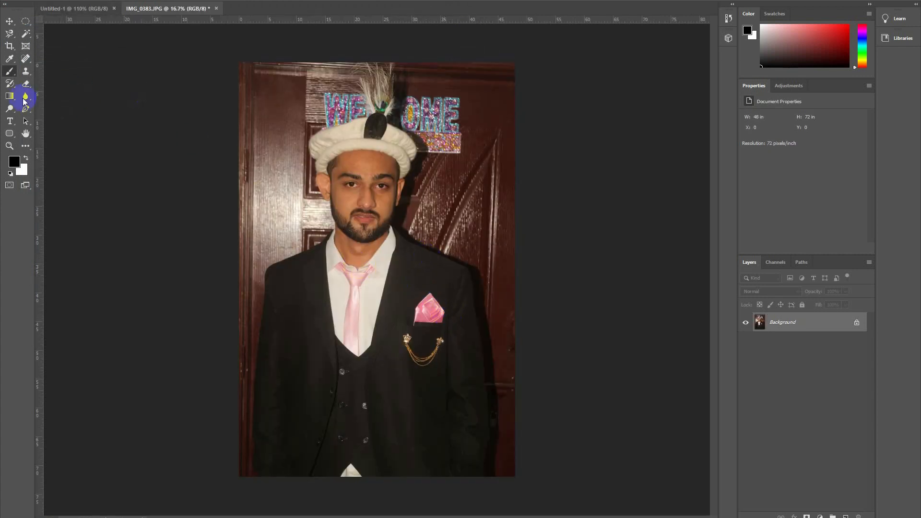
Step: Crop the portrait photo to the man's head, shoulders and upper chest
click(9, 48)
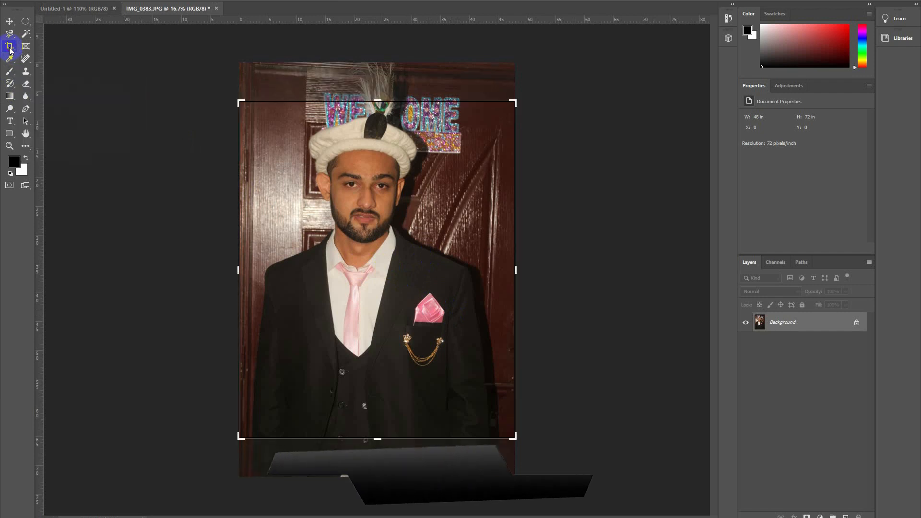
drag(379, 438, 383, 376)
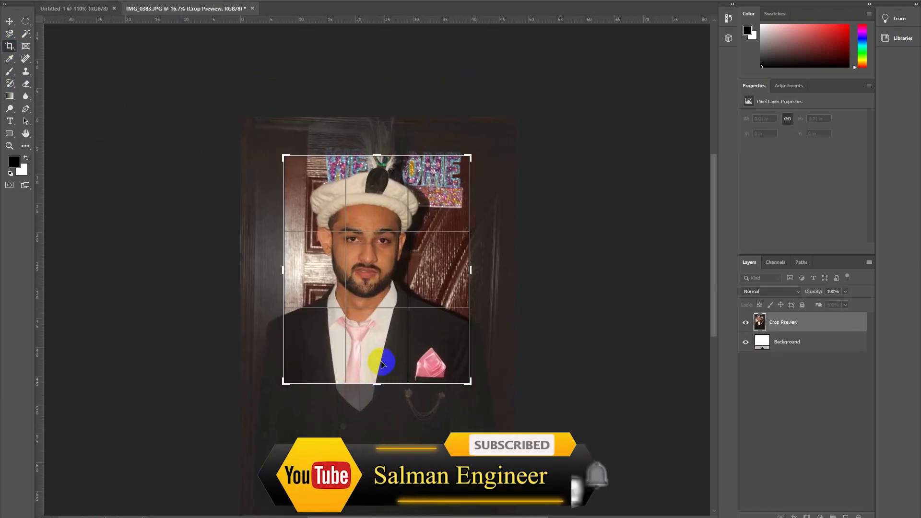
key(Return)
scroll(383, 361, up, 5)
Step: Bring the cropped portrait into Untitled-1, scaled to about 1.55 by 1.9 in and placed near the centre of the canvas
key(v)
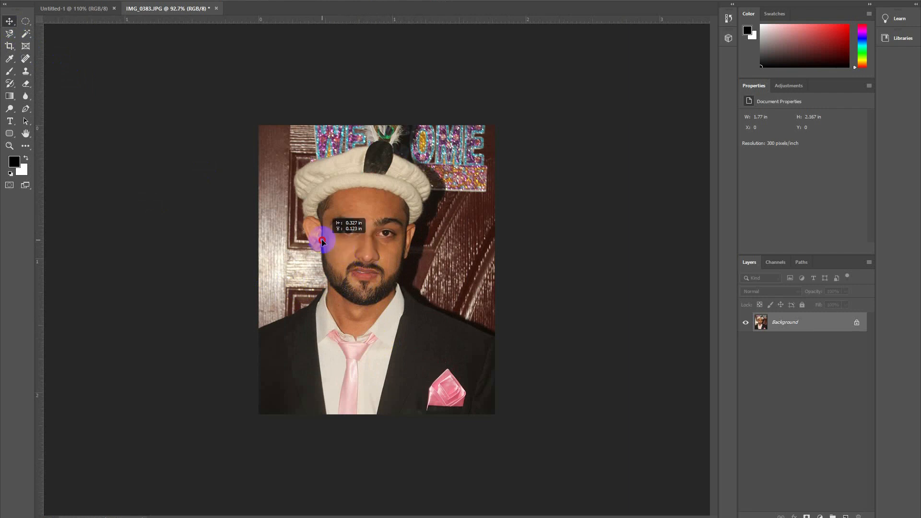
click(103, 9)
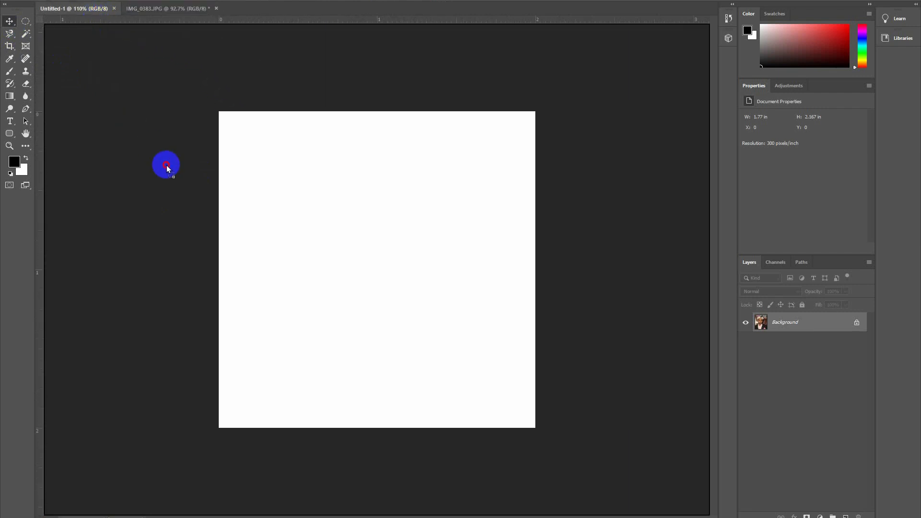
key(ctrl+v)
key(ctrl+t)
drag(233, 111, 252, 155)
drag(389, 304, 383, 271)
key(Return)
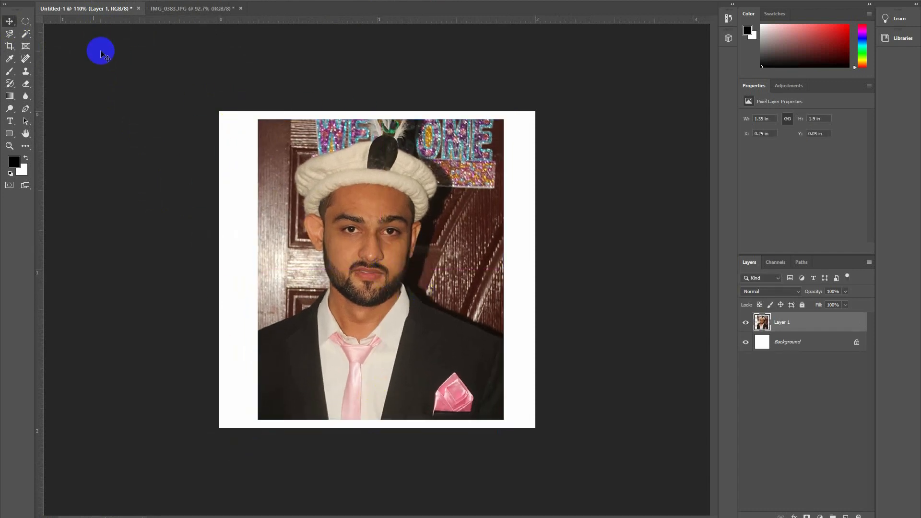
Step: Crop the Untitled-1 document to a portrait format that trims the white margins on both sides of the photo
click(16, 49)
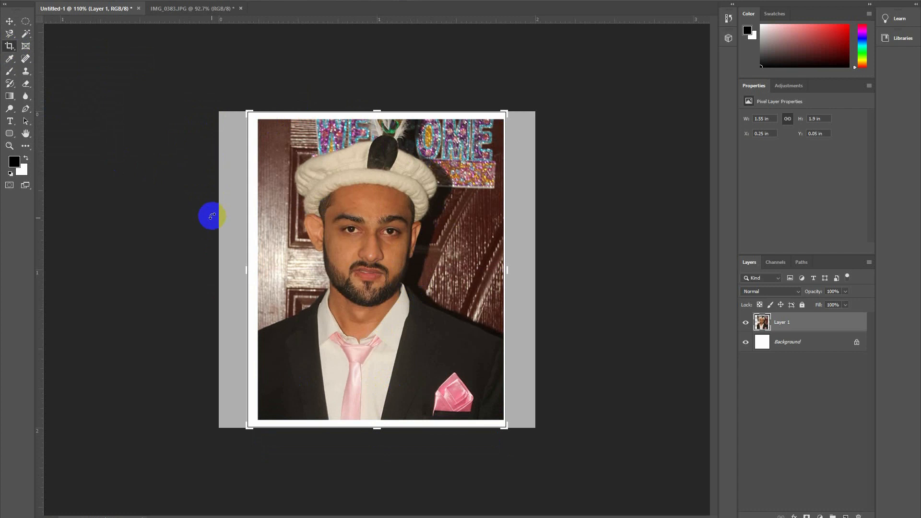
key(BackSpace)
key(BackSpace)
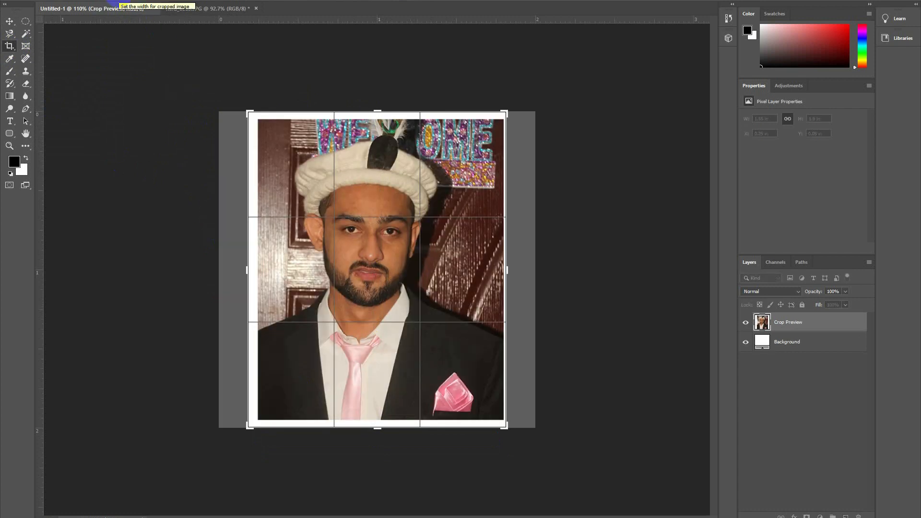
key(BackSpace)
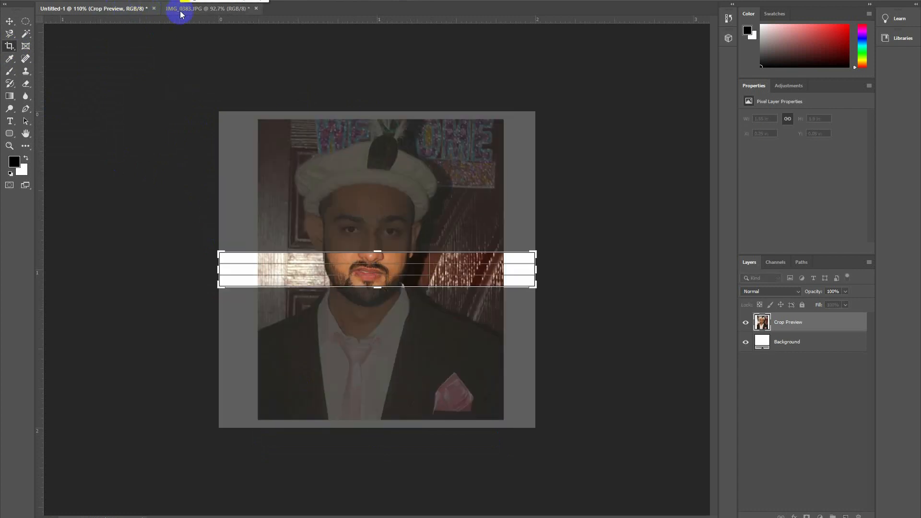
text(2)
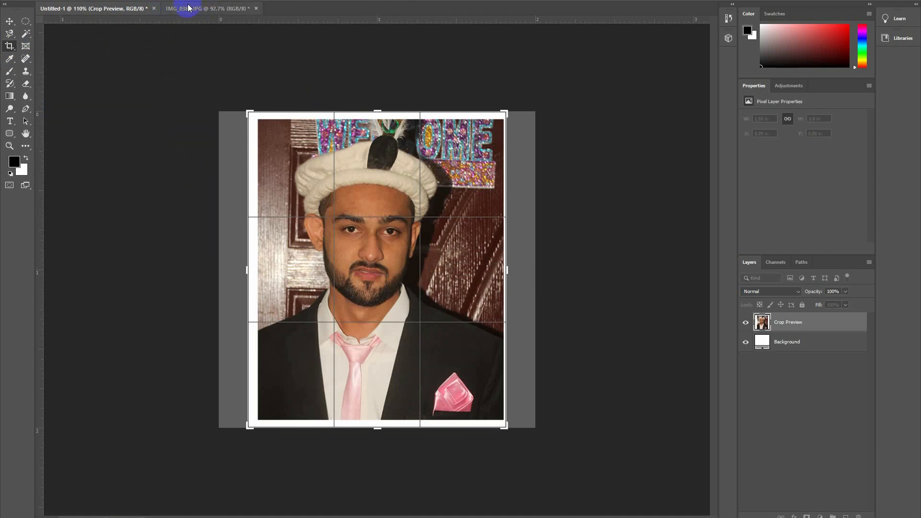
click(502, 4)
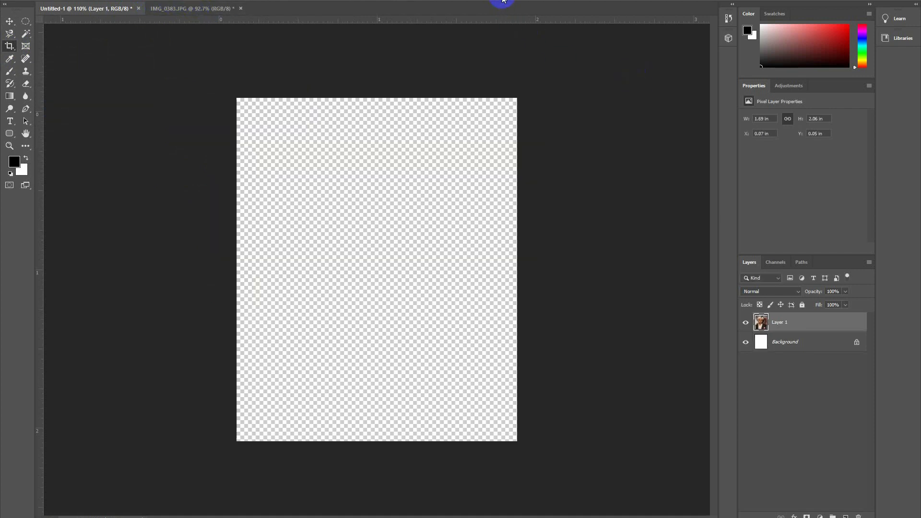
Step: Select the man's hat, face and suit roughly with the Quick Selection tool
right_click(30, 36)
click(92, 36)
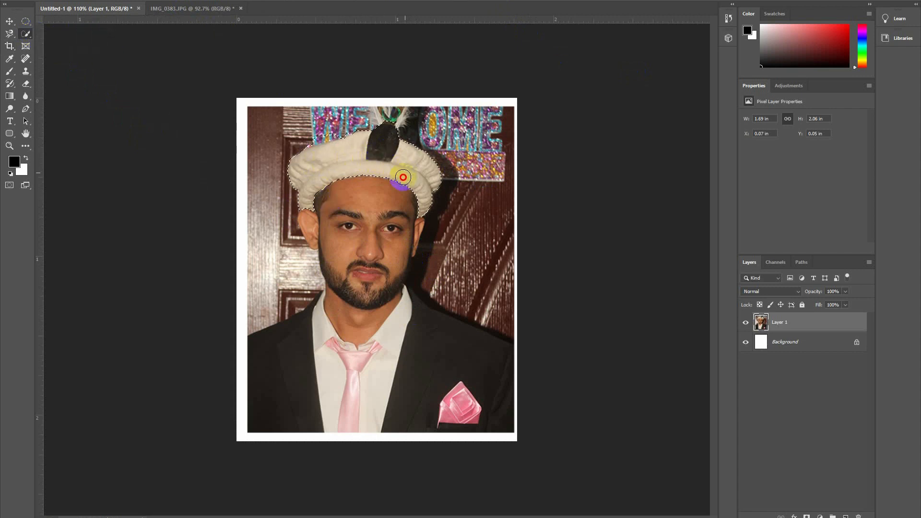
click(432, 353)
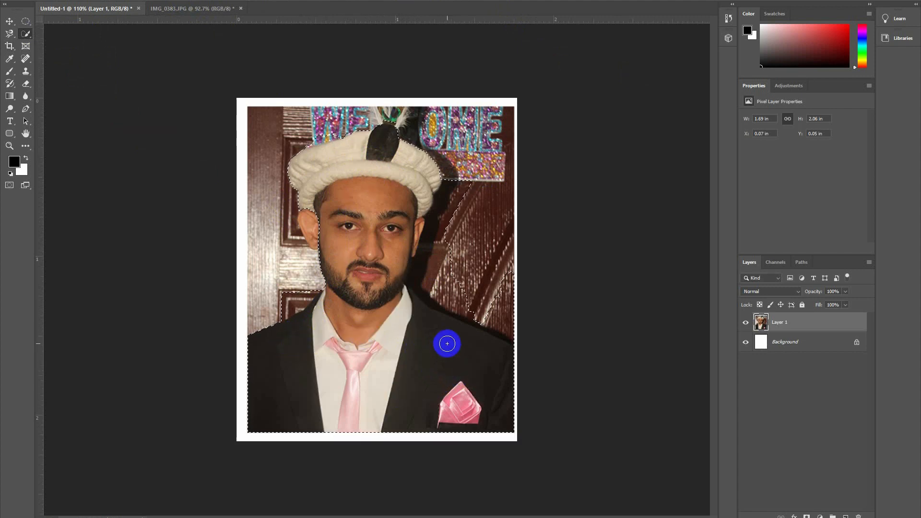
mouse_move(462, 278)
mouse_down()
mouse_move(463, 230)
mouse_move(432, 276)
mouse_move(452, 302)
mouse_move(495, 325)
mouse_move(387, 396)
mouse_up()
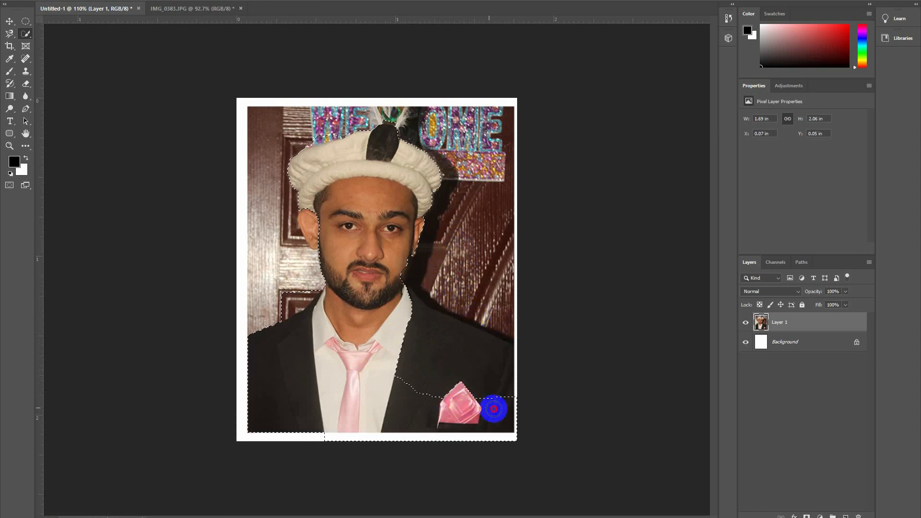
Step: Refine the selection to take in the rest of the jacket, the pocket square and the ear on the image's right side
scroll(423, 358, up, 10)
drag(410, 235, 421, 306)
drag(547, 396, 334, 312)
drag(245, 228, 397, 370)
mouse_move(323, 263)
mouse_down()
mouse_move(330, 229)
mouse_move(378, 272)
mouse_move(390, 261)
mouse_move(351, 312)
mouse_move(372, 325)
mouse_move(386, 358)
mouse_up()
mouse_move(343, 180)
mouse_down()
mouse_move(347, 267)
mouse_move(356, 250)
mouse_up()
drag(329, 200, 391, 308)
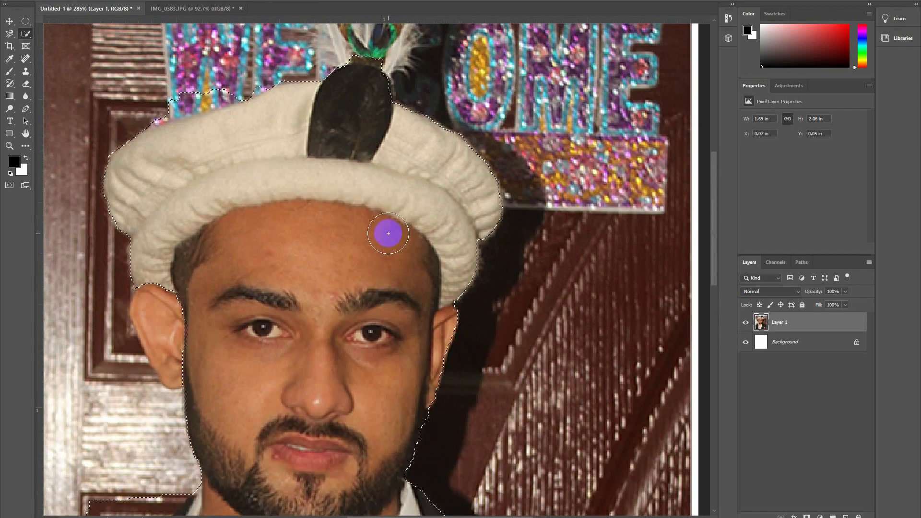
Step: Refine the selection along the top of the hat, leaving out the white plumes and the glittery lettering behind it
drag(358, 123, 366, 206)
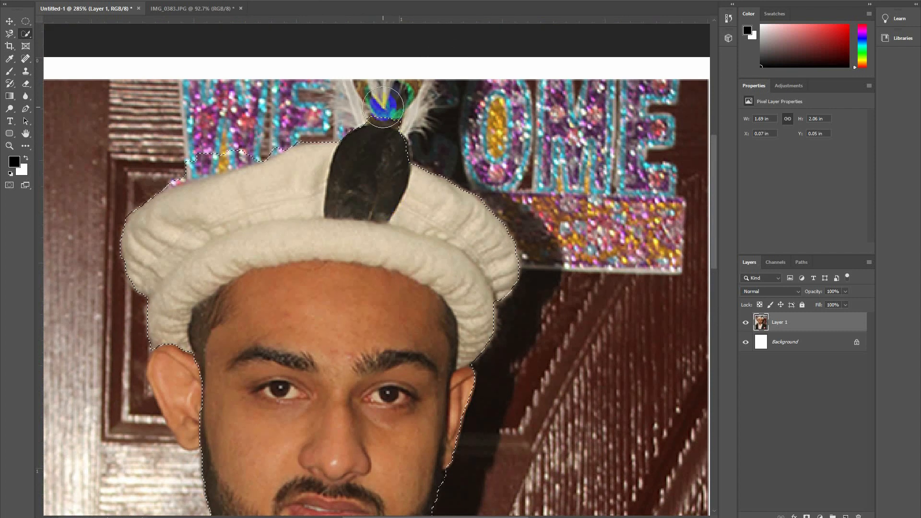
drag(372, 100, 390, 103)
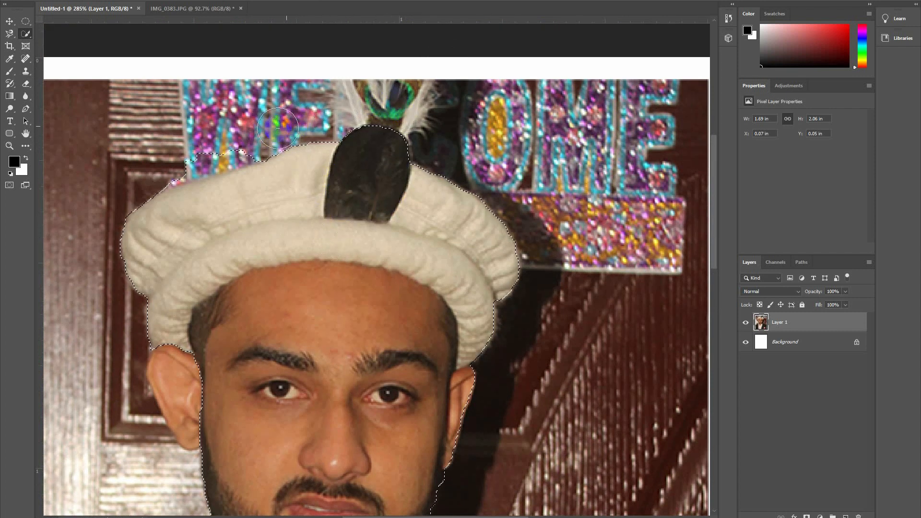
drag(249, 143, 173, 159)
Step: Add the ear on the image's left side to the selection and remove the door area above the shoulder below it
mouse_move(188, 369)
mouse_down()
mouse_move(270, 311)
mouse_move(245, 317)
mouse_up()
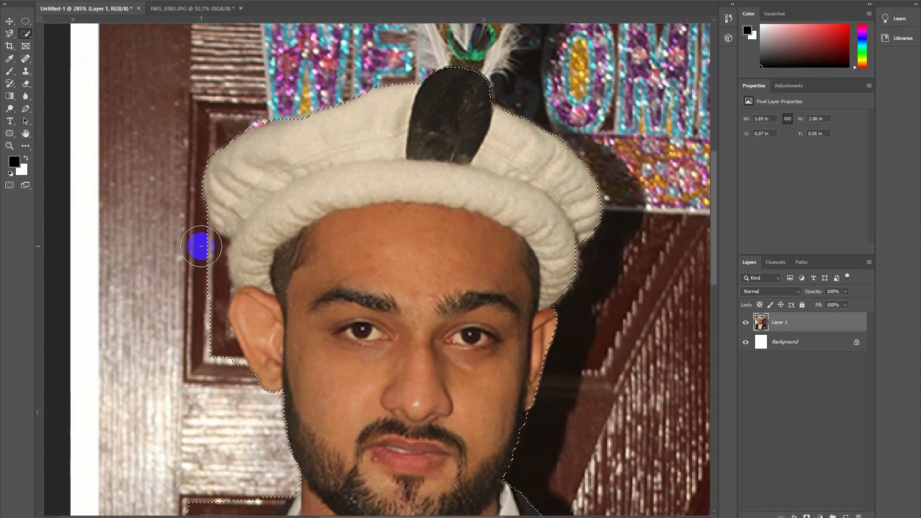
mouse_move(202, 348)
mouse_down()
mouse_move(220, 340)
mouse_move(226, 362)
mouse_up()
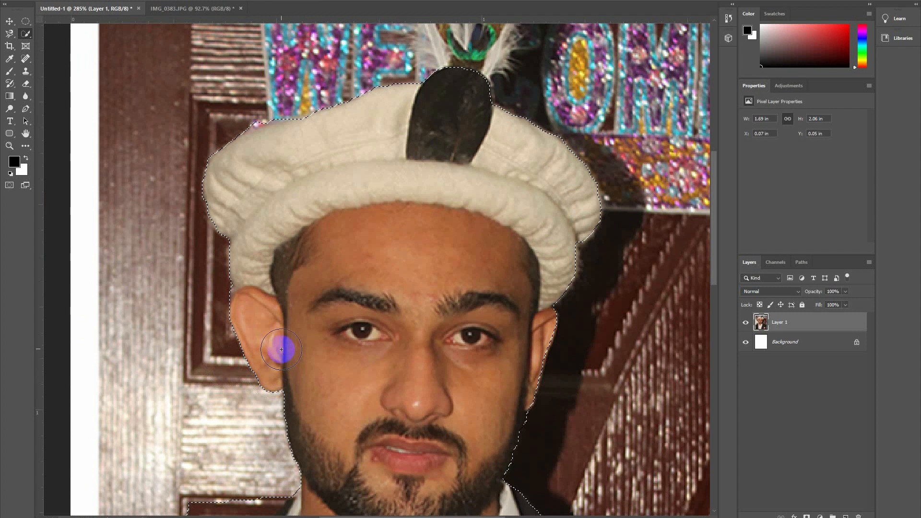
drag(287, 412, 322, 188)
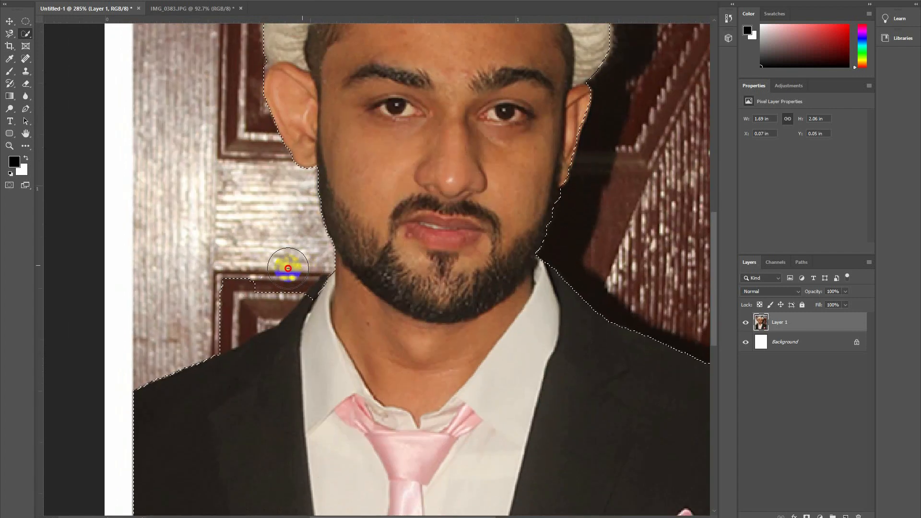
drag(272, 298, 261, 312)
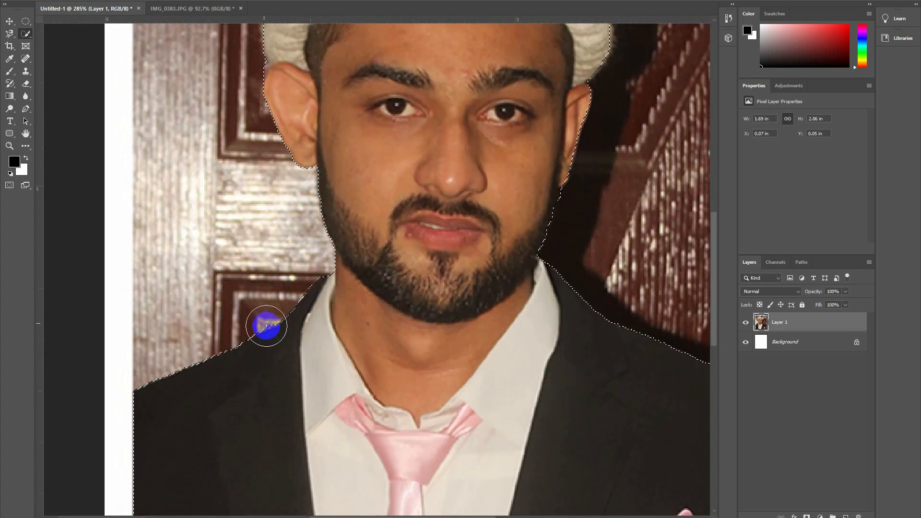
scroll(369, 241, down, 5)
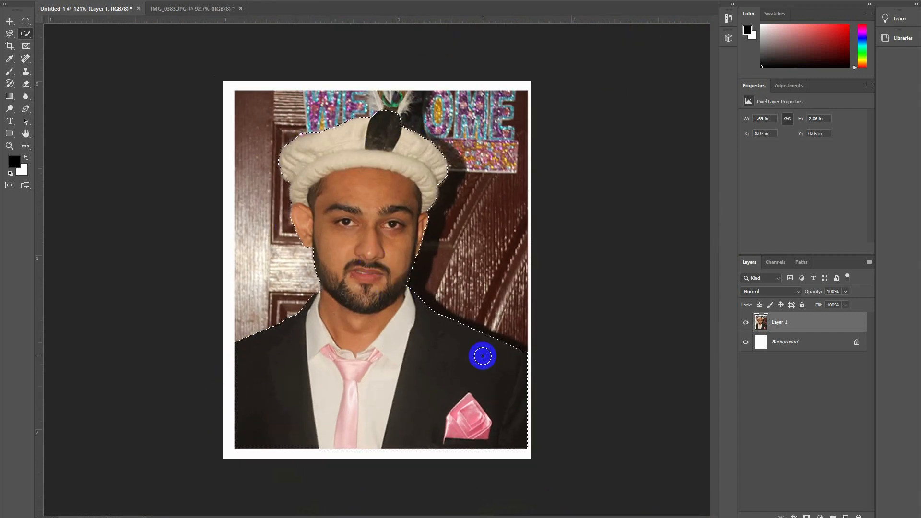
Step: Invert the selection, delete the door background from Layer 1 and deselect
click(61, 0)
mouse_move(126, 1)
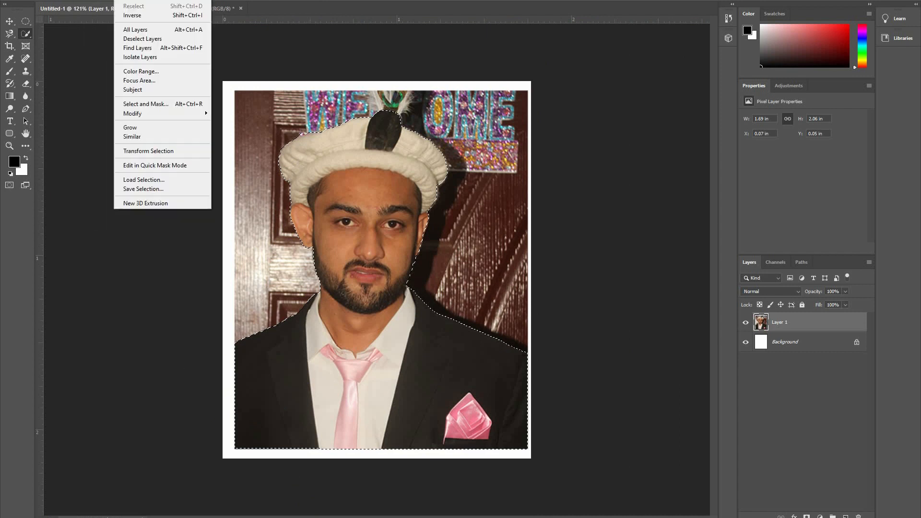
click(156, 15)
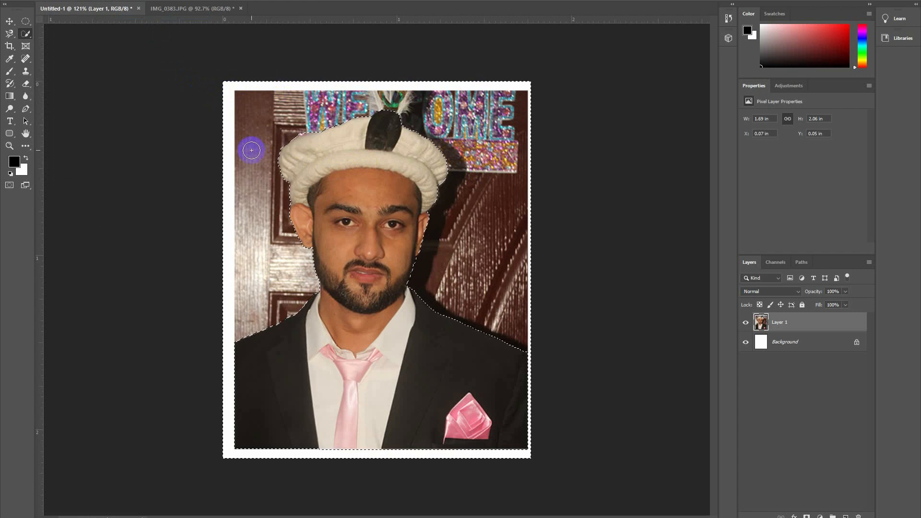
key(Delete)
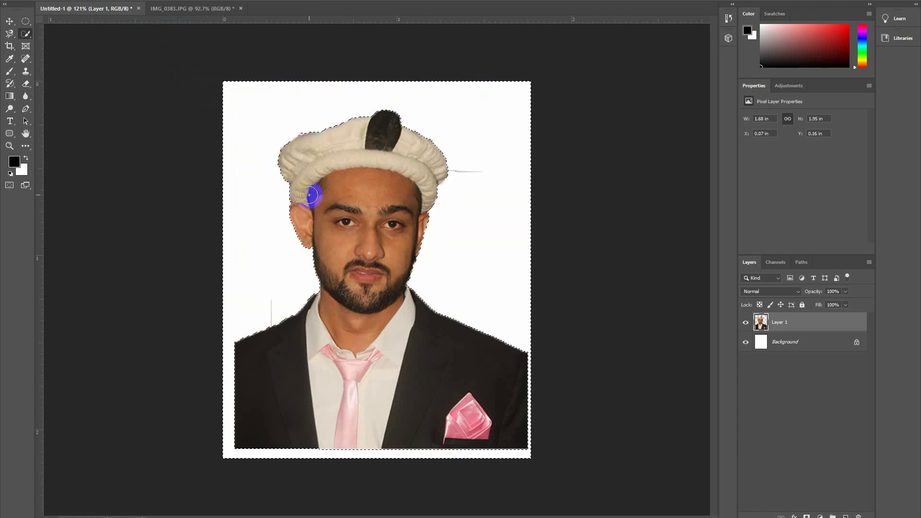
right_click(251, 119)
click(273, 123)
Step: Erase the stray line beside the hat's right edge and the coloured residue along its upper-left edge with a reduced Eraser brush
right_click(30, 87)
click(69, 86)
scroll(505, 179, up, 8)
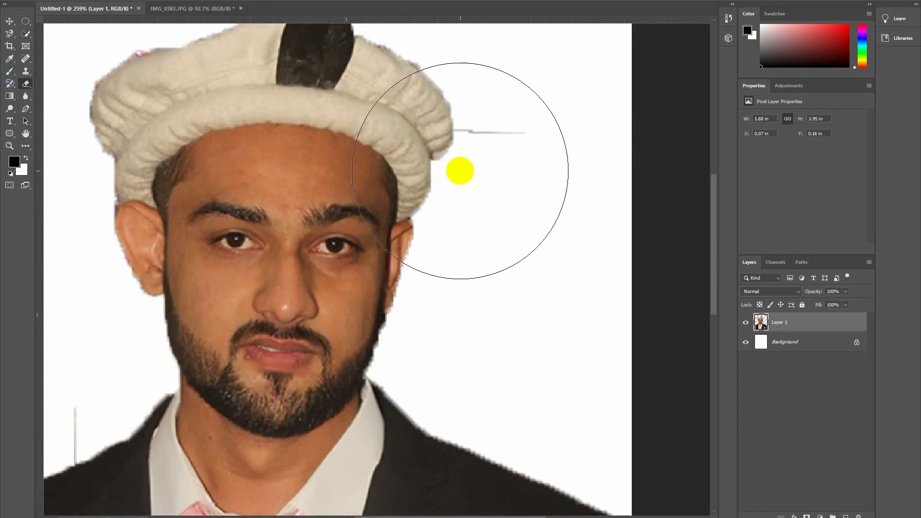
drag(453, 160, 315, 216)
click(445, 190)
click(423, 186)
key(bracketleft)
key(bracketleft)
key(bracketleft)
key(bracketleft)
key(bracketleft)
mouse_move(226, 261)
mouse_down()
mouse_move(261, 156)
mouse_move(272, 162)
mouse_up()
mouse_move(166, 163)
mouse_down()
mouse_move(316, 282)
mouse_move(328, 311)
mouse_up()
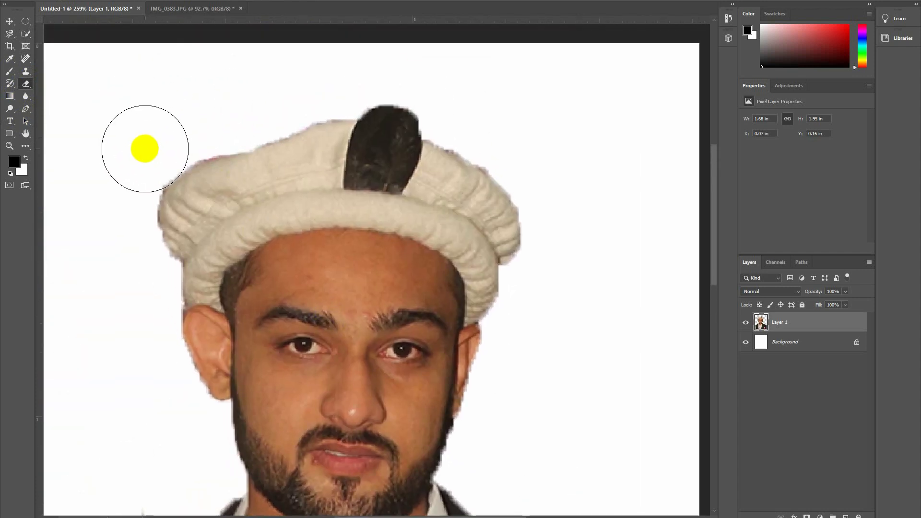
drag(196, 118, 206, 119)
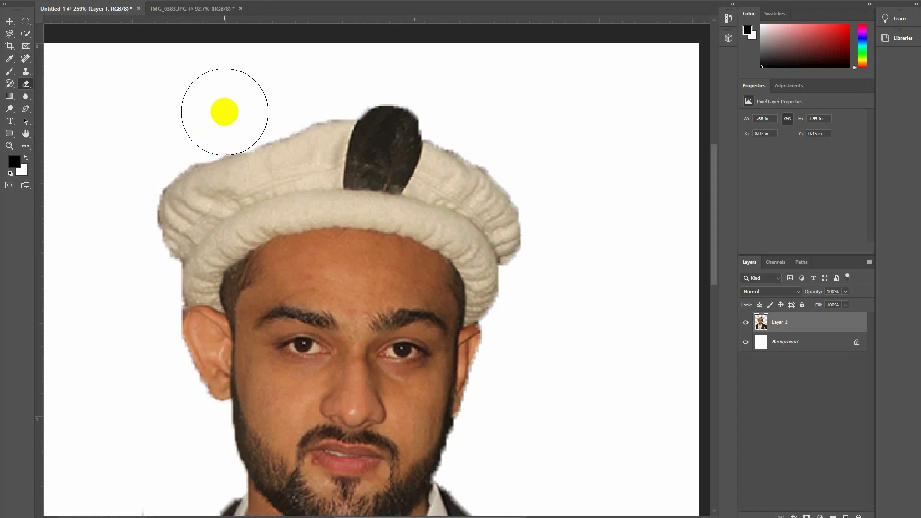
Step: Erase the leftover fringe along the hat's lower edge above the ear on the image's left with a much smaller Eraser brush
scroll(181, 251, up, 3)
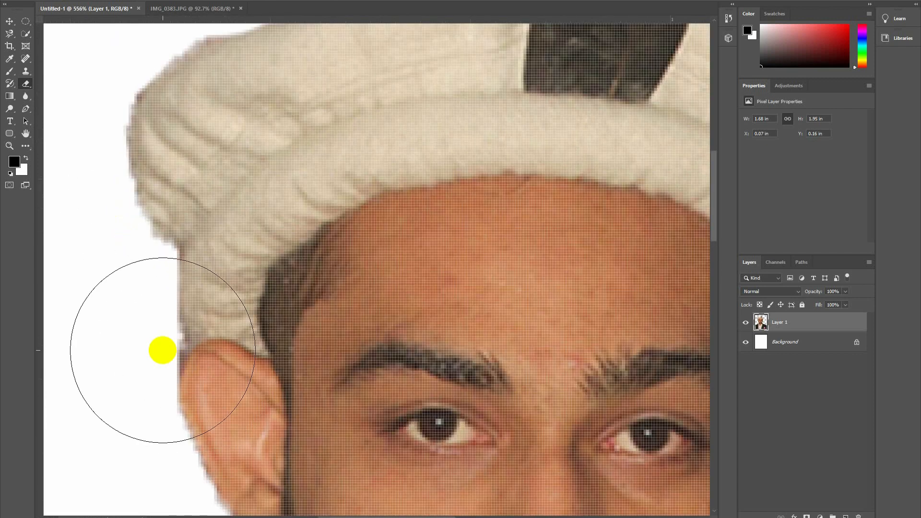
key(bracketleft)
key(bracketleft)
key(bracketleft)
key(bracketleft)
key(bracketleft)
key(bracketleft)
key(bracketleft)
key(bracketleft)
key(bracketleft)
key(bracketleft)
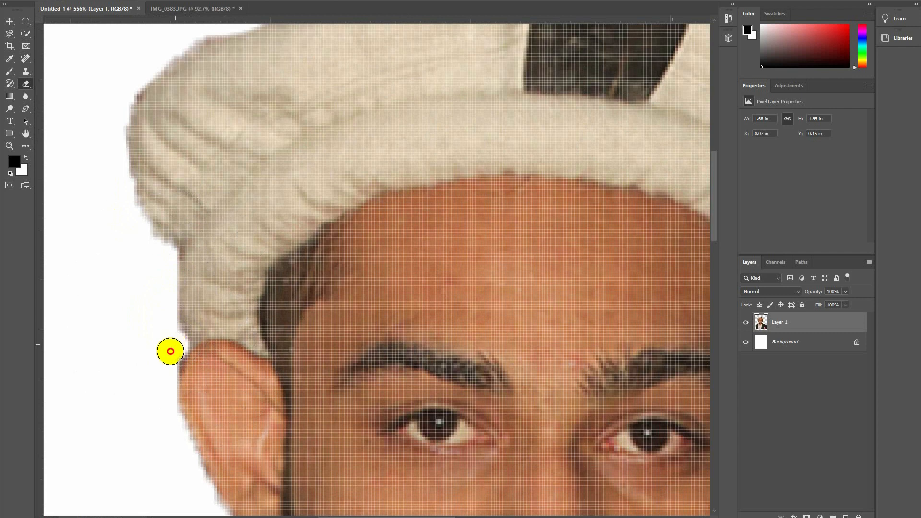
drag(177, 347, 172, 309)
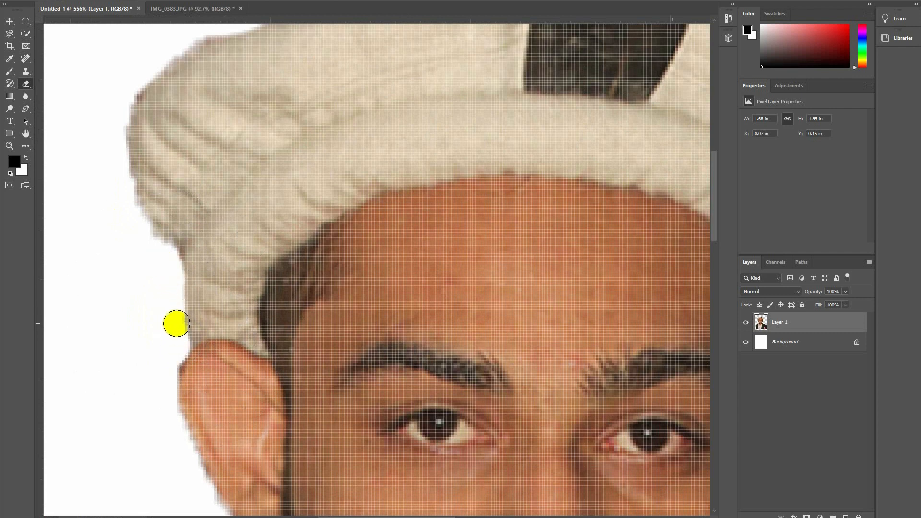
scroll(230, 275, down, 5)
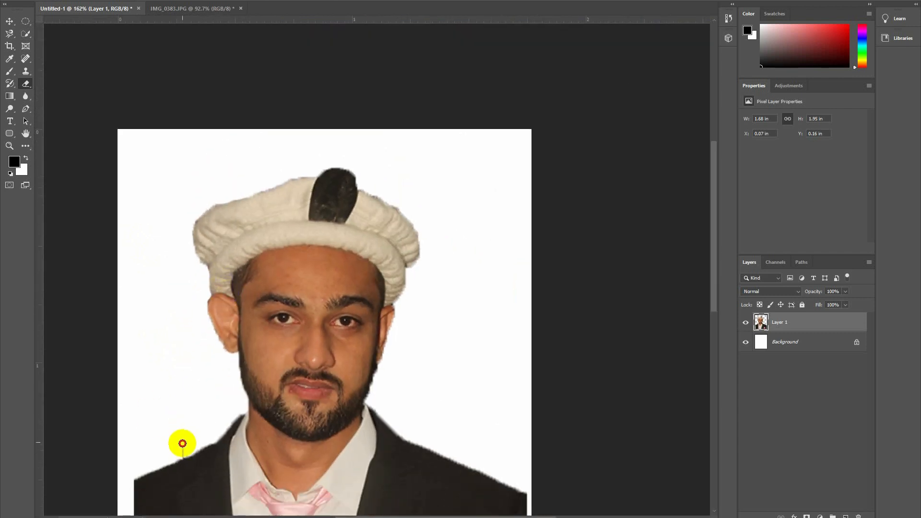
Step: Move the man into the canvas's lower-left corner and enlarge Layer 1 to about 1.98 × 2.3 in to fill the canvas width
scroll(182, 453, down, 3)
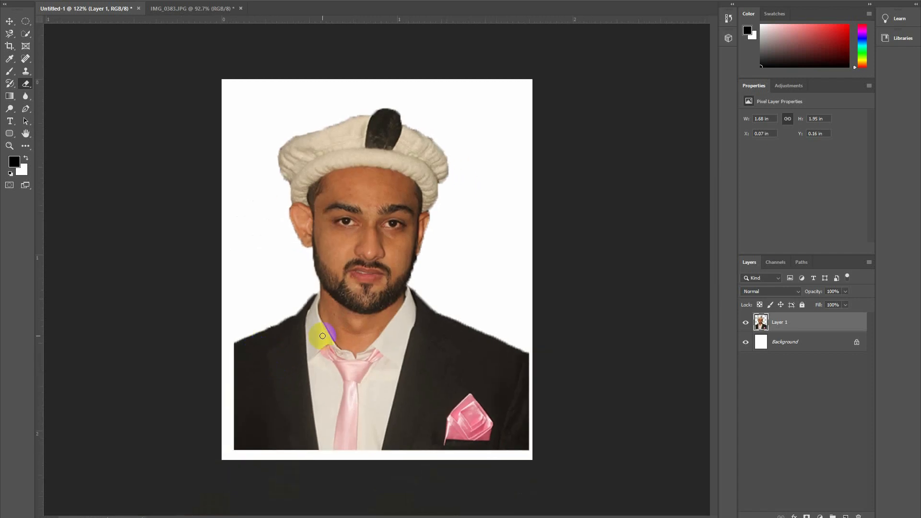
key(v)
drag(370, 329, 357, 344)
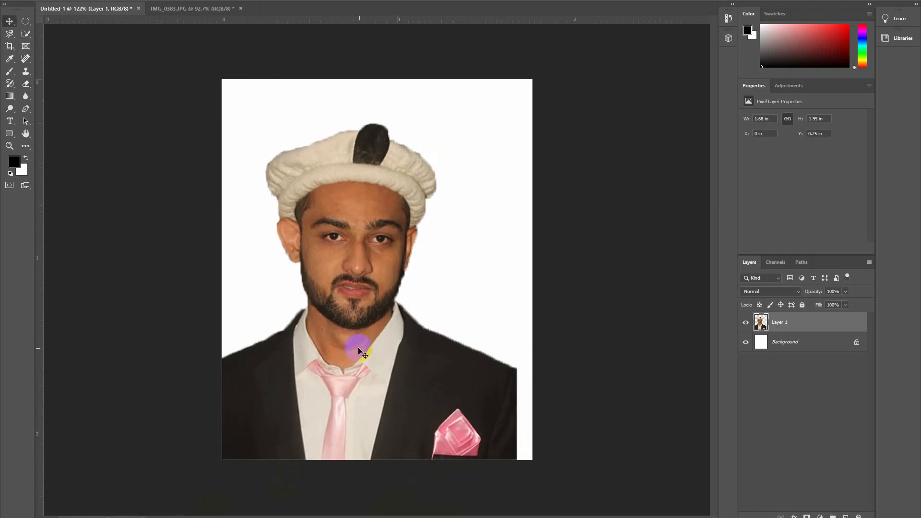
key(ctrl+t)
drag(516, 293, 550, 302)
drag(385, 105, 389, 80)
key(Return)
key(e)
key(ctrl+t)
key(Return)
key(e)
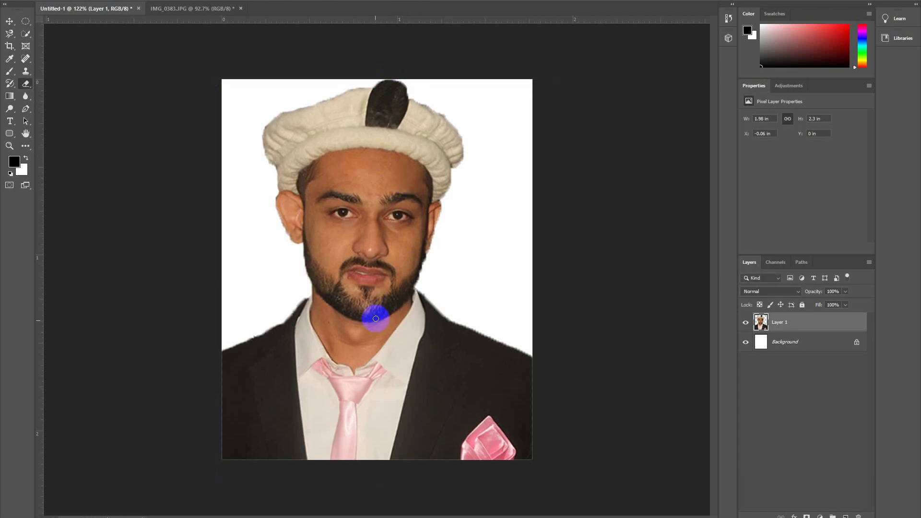
Step: Enlarge Layer 1 further to about 2.07 × 2.4 in with Free Transform
key(ctrl+t)
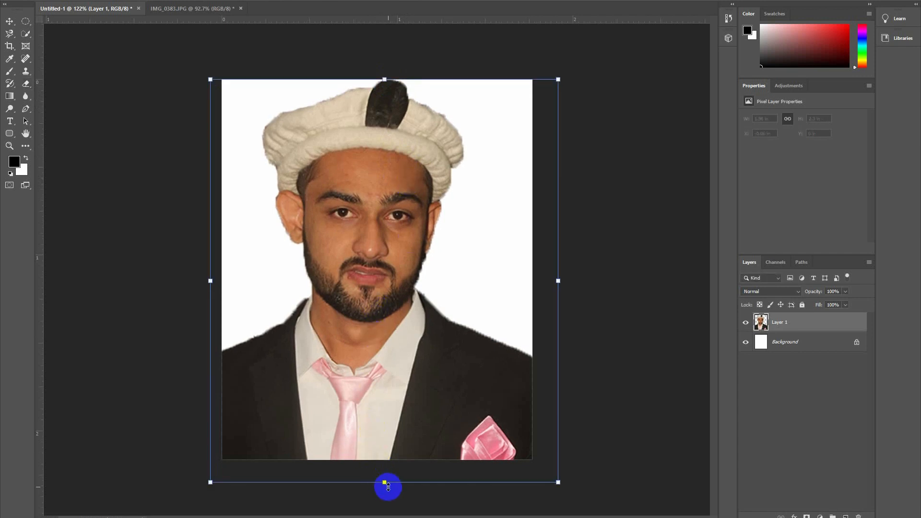
drag(382, 483, 380, 489)
drag(211, 282, 202, 283)
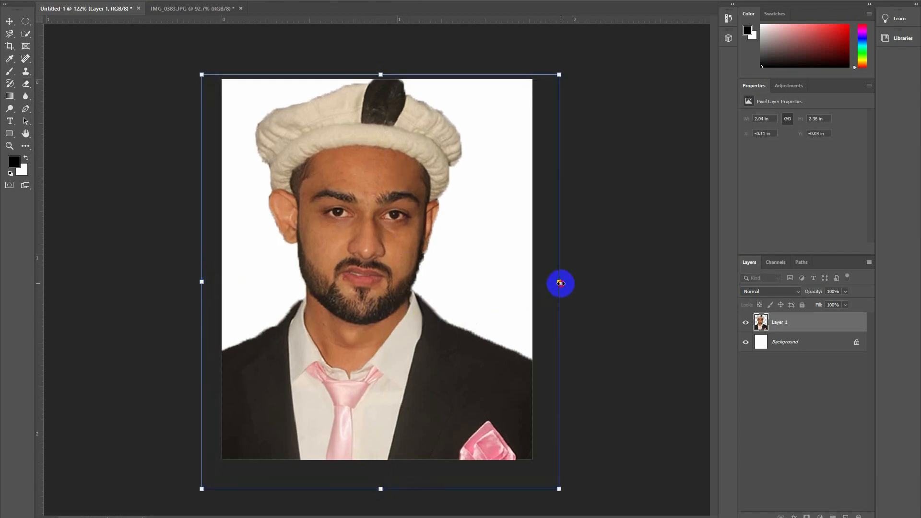
drag(559, 281, 563, 294)
key(Return)
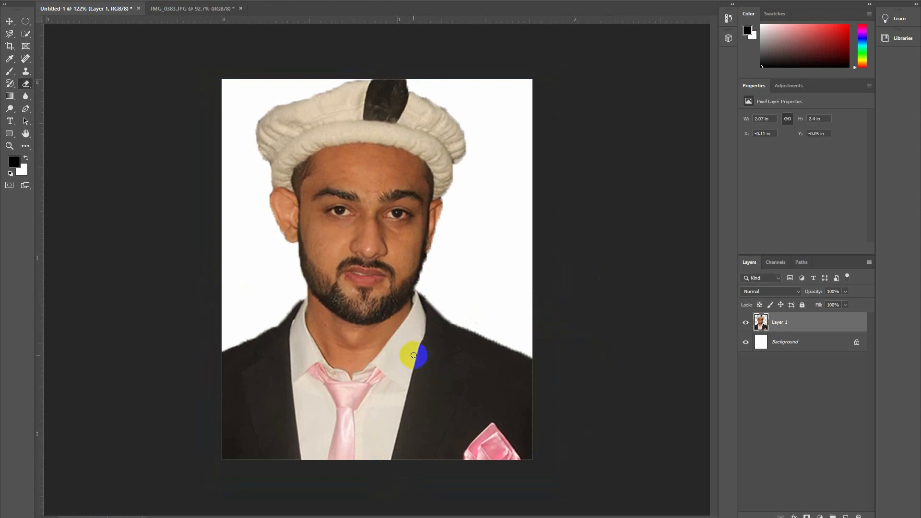
Step: Nudge the portrait slightly down and to the right, to about X -0.1 in and Y -0.03 in
drag(381, 439, 382, 444)
key(Down)
key(Down)
key(Down)
key(Down)
key(Down)
key(Up)
key(Right)
key(Right)
key(Right)
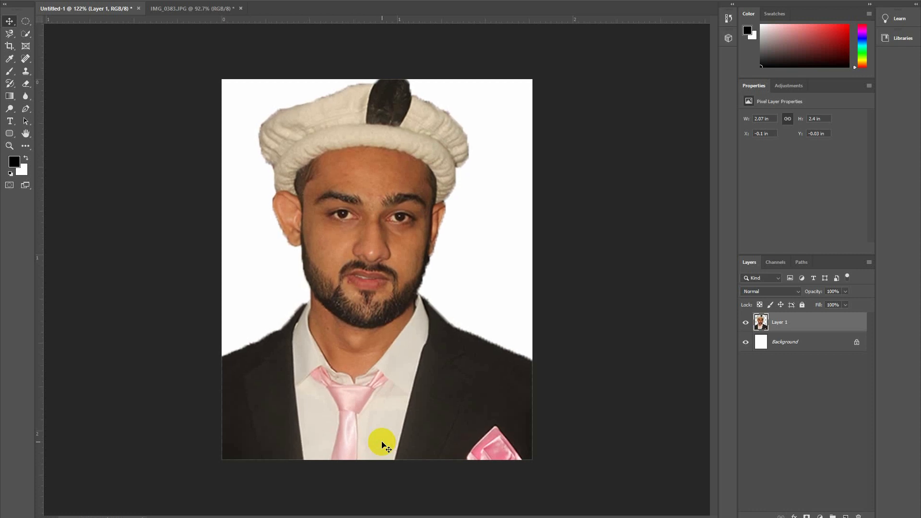
Step: Scale Layer 1 down to about 1.96 × 2.28 in, leaving a small margin above the hat
key(ctrl+t)
drag(568, 495, 559, 486)
key(Return)
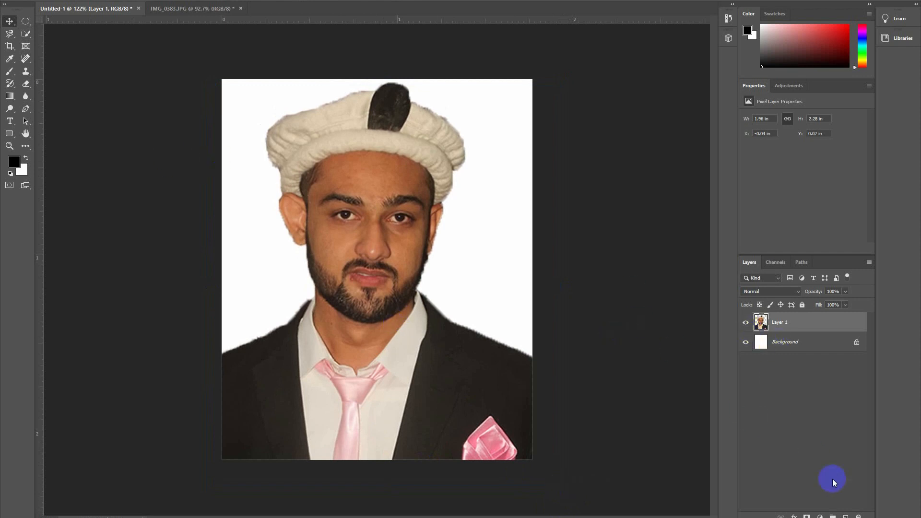
Step: Add an empty layer directly above the Background and set the foreground colour to blue #1108bf
click(806, 340)
click(846, 516)
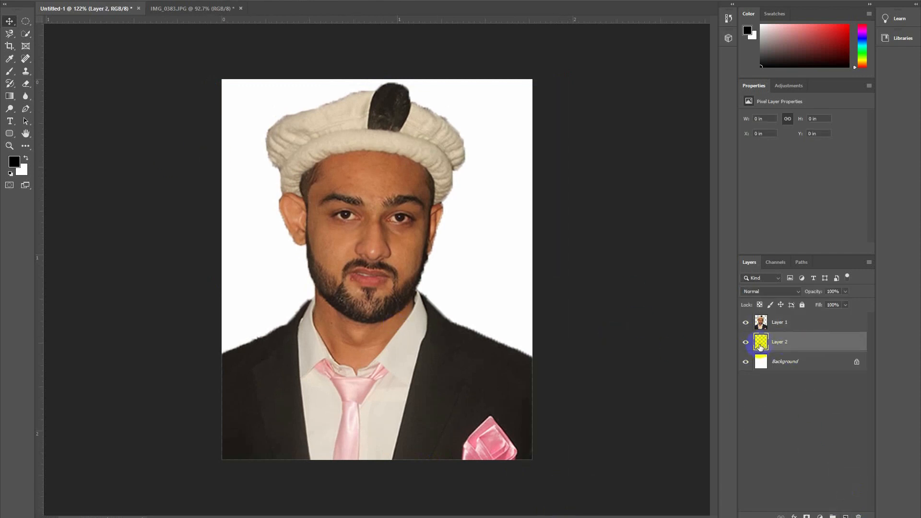
click(14, 162)
click(467, 144)
click(450, 136)
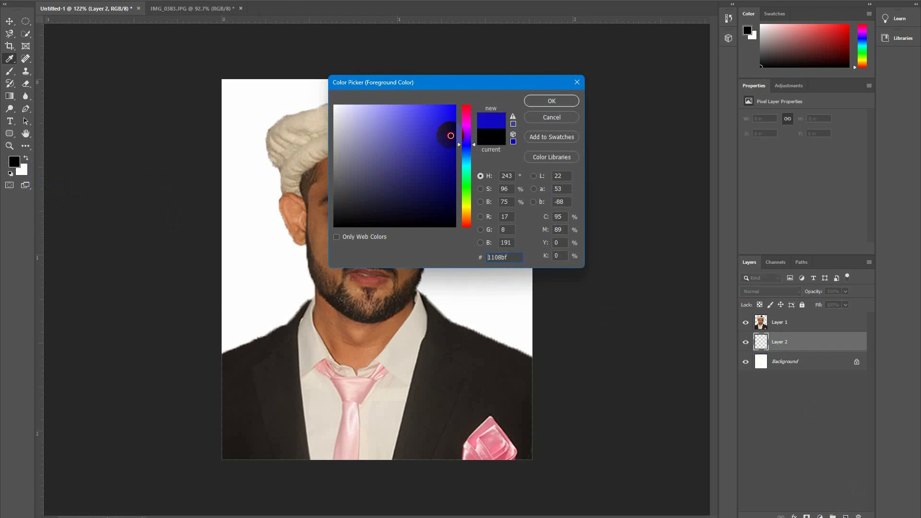
click(552, 101)
Step: Fill the new layer behind the man with the blue foreground colour using the Paint Bucket
right_click(24, 85)
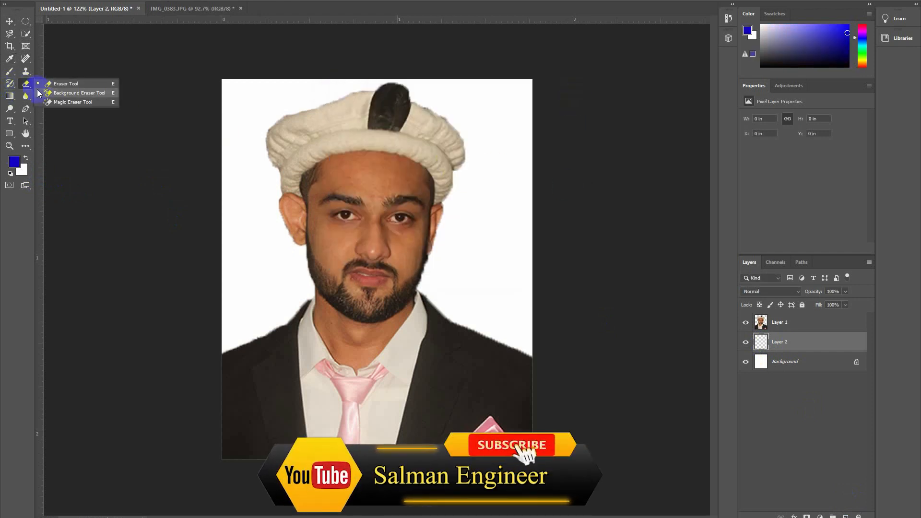
right_click(10, 97)
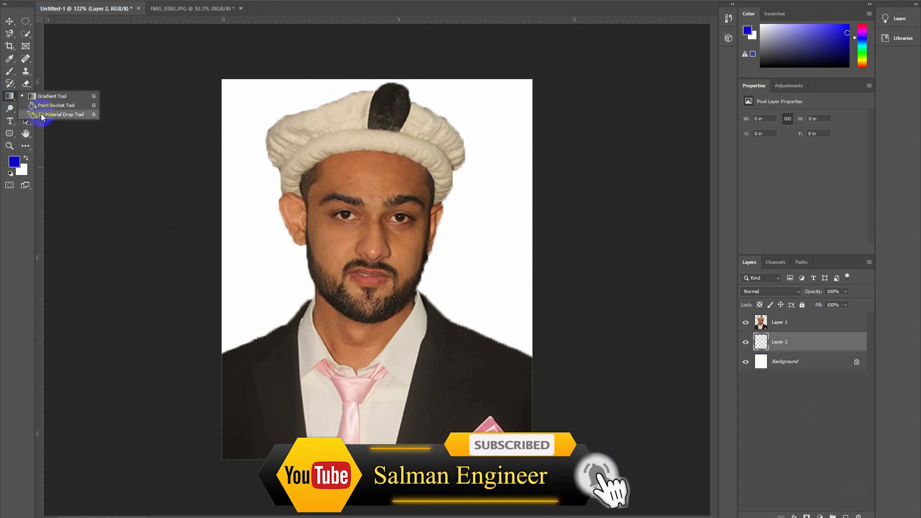
click(56, 107)
click(244, 176)
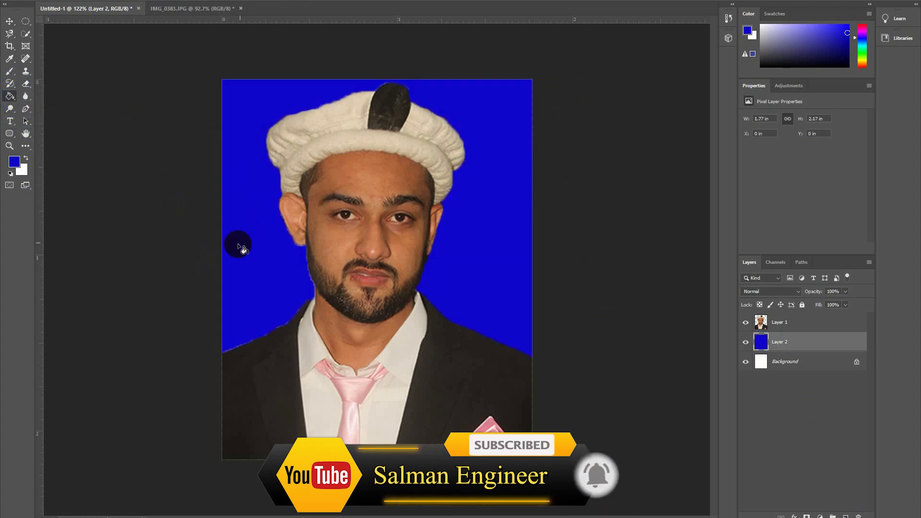
Step: Set the Brush to 25 px with 0% hardness and make Layer 1 the layer to paint on
click(10, 72)
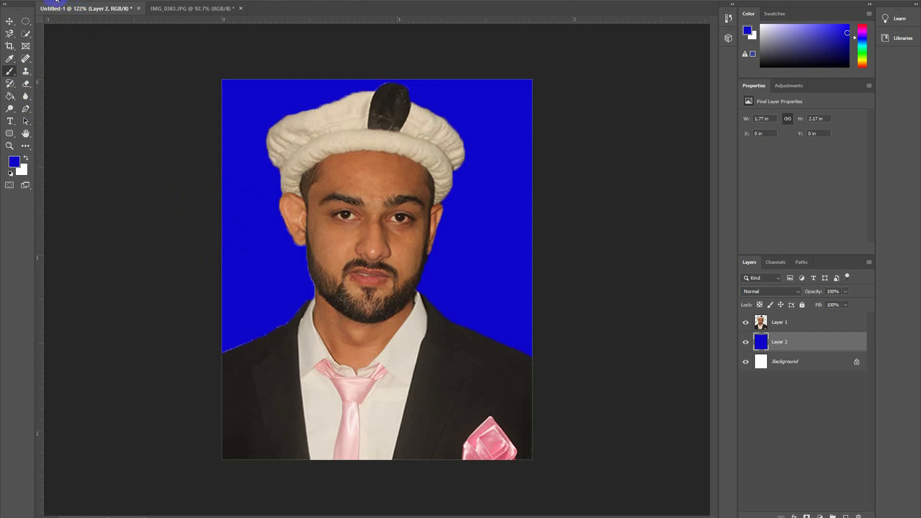
click(71, 0)
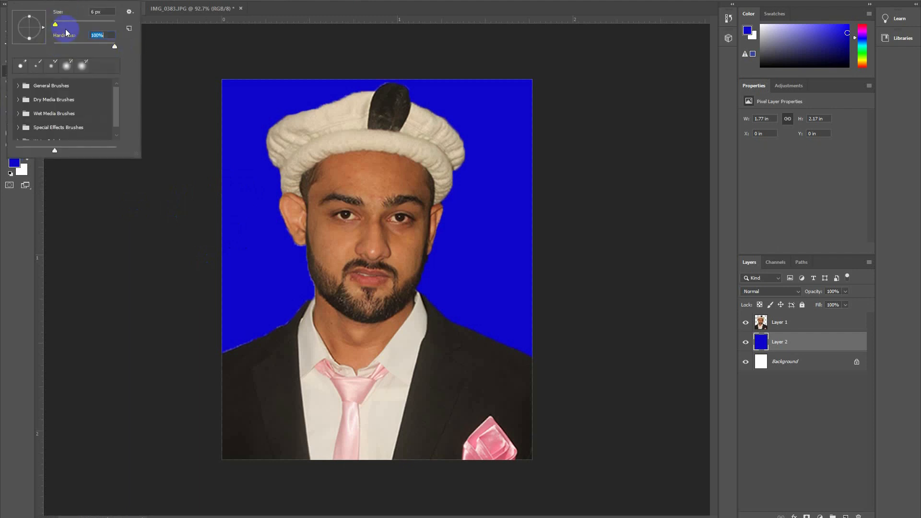
click(243, 185)
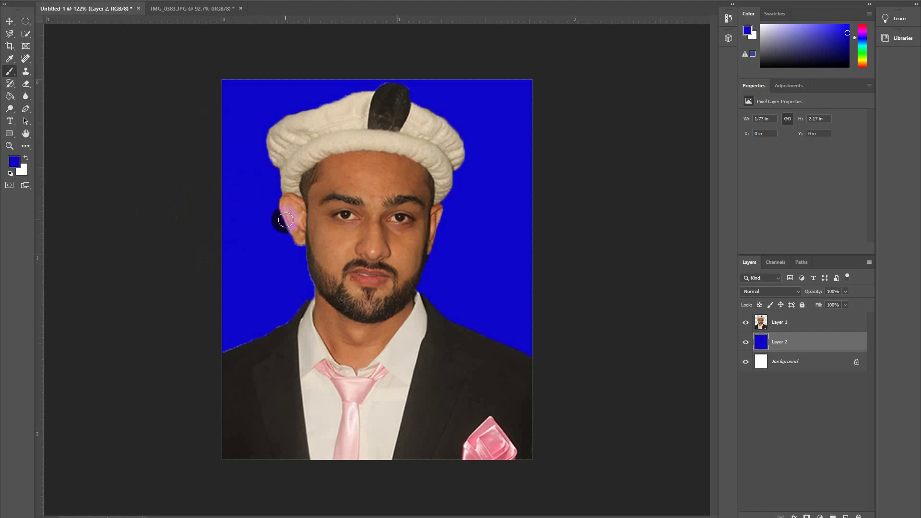
scroll(323, 259, up, 5)
scroll(288, 294, up, 4)
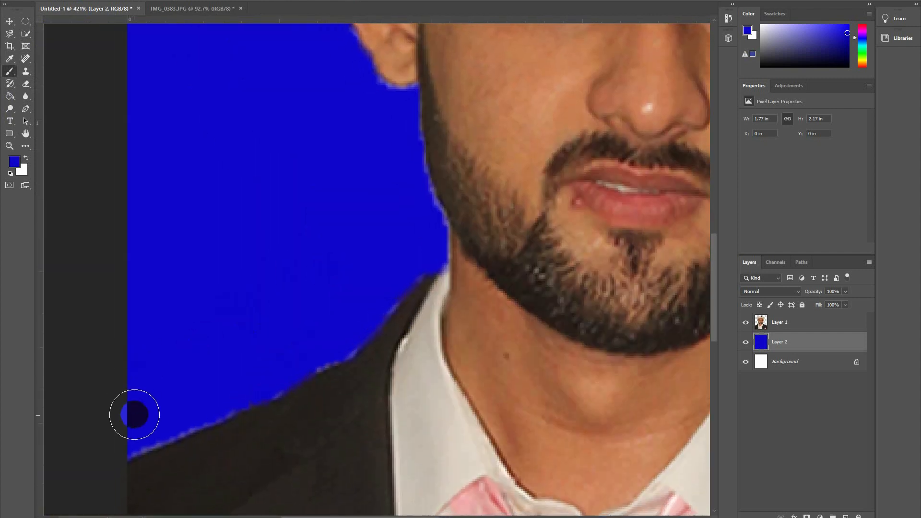
right_click(88, 66)
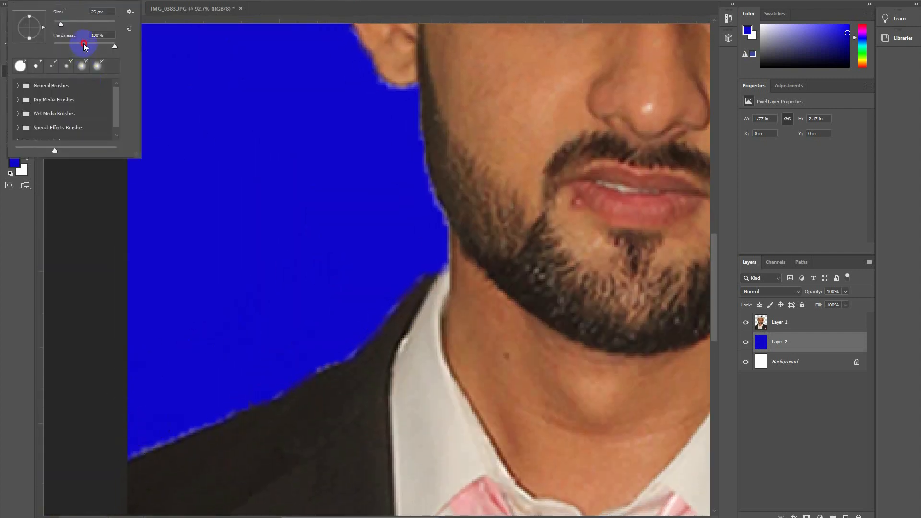
key(Return)
key(alt+bracketright)
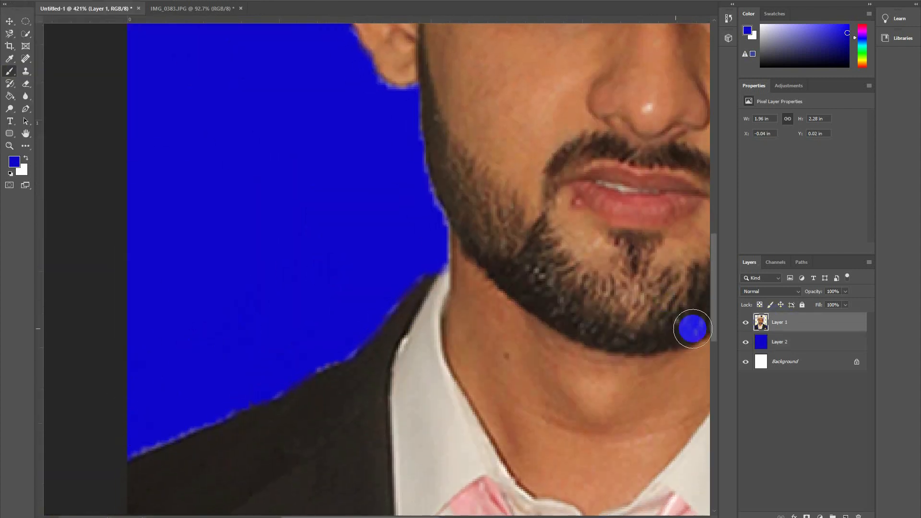
click(72, 1)
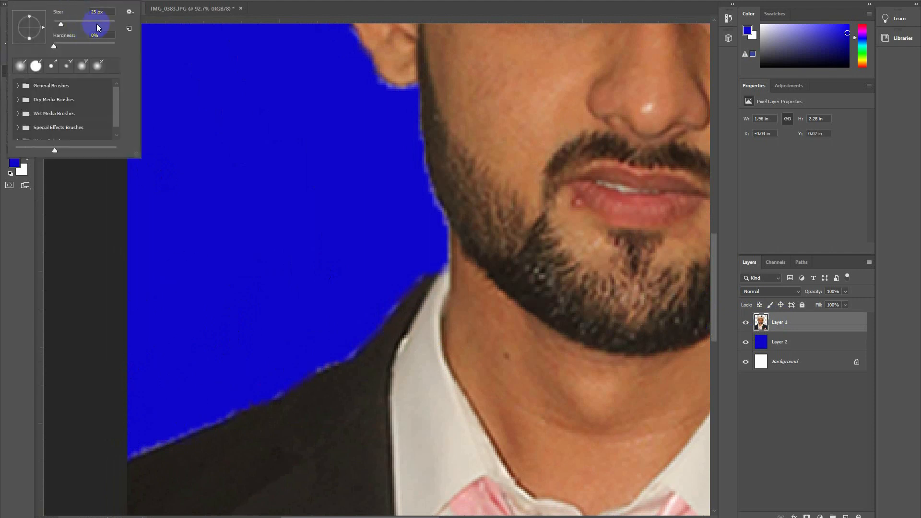
key(Return)
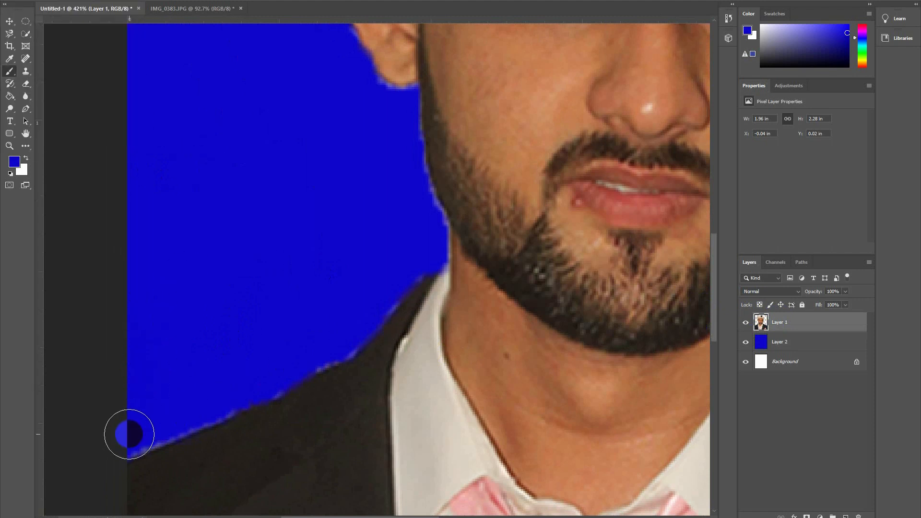
Step: Paint blue over the pale fringe along the shoulder, neck and beard on the image's left side
mouse_move(156, 424)
mouse_down()
mouse_move(129, 432)
mouse_move(265, 381)
mouse_move(205, 398)
mouse_move(222, 385)
mouse_move(208, 403)
mouse_move(128, 421)
mouse_move(170, 424)
mouse_move(314, 347)
mouse_move(304, 375)
mouse_up()
key(space)
mouse_move(312, 326)
mouse_down()
mouse_move(299, 328)
mouse_move(311, 304)
mouse_move(319, 320)
mouse_move(312, 329)
mouse_move(313, 309)
mouse_move(349, 396)
mouse_move(326, 333)
mouse_move(320, 267)
mouse_up()
key(space)
scroll(311, 308, up, 3)
key(space)
mouse_move(323, 299)
mouse_down()
mouse_move(318, 263)
mouse_move(318, 364)
mouse_up()
key(space)
Step: Paint blue around the earlobe and outer edge of the ear on the image's left, adjusting the brush size to fit
key(bracketleft)
key(bracketleft)
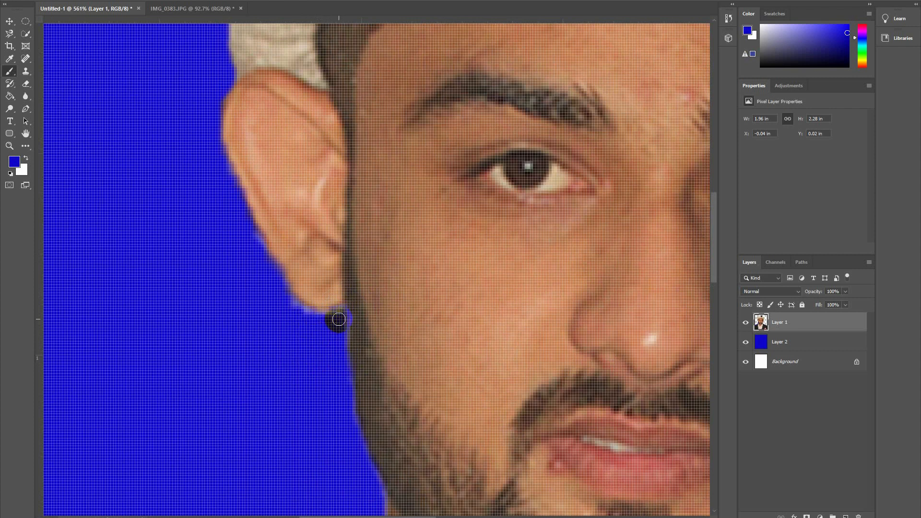
scroll(339, 319, up, 3)
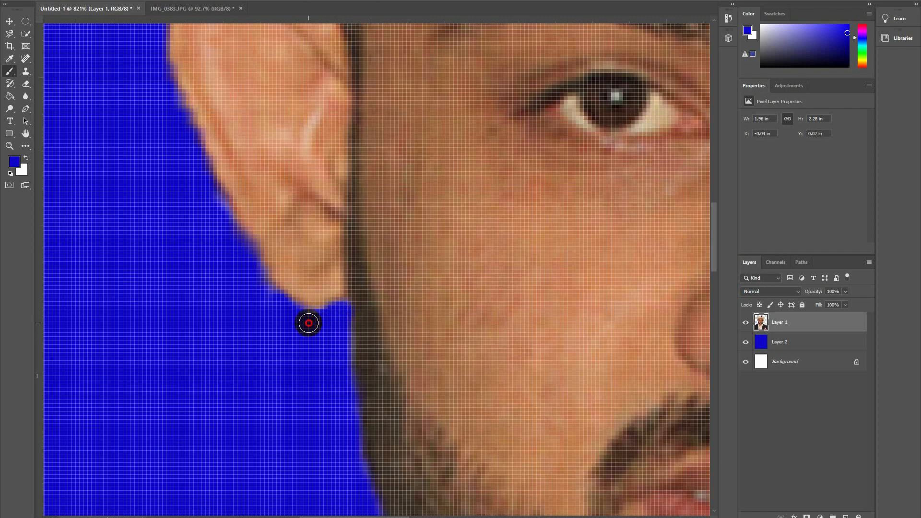
key(bracketright)
key(bracketright)
key(bracketright)
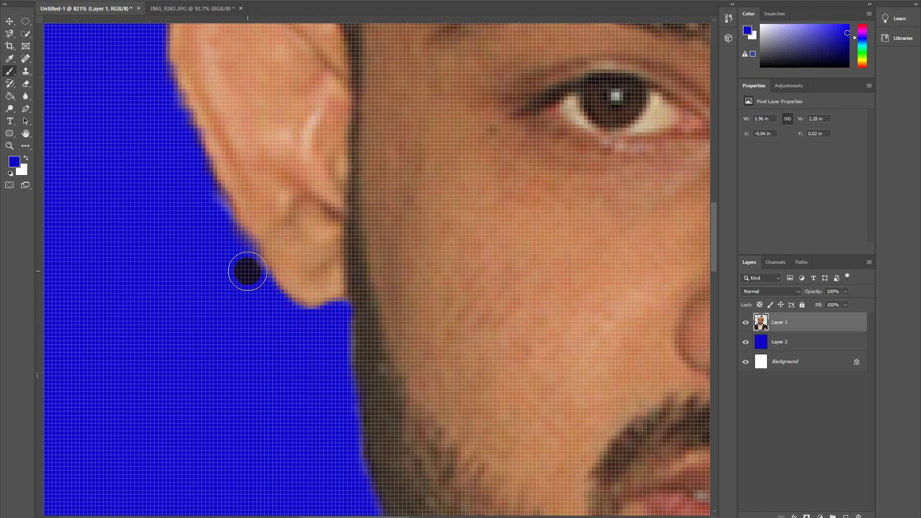
click(216, 213)
mouse_move(211, 204)
mouse_down()
mouse_move(297, 383)
mouse_move(261, 298)
mouse_up()
drag(254, 192, 267, 300)
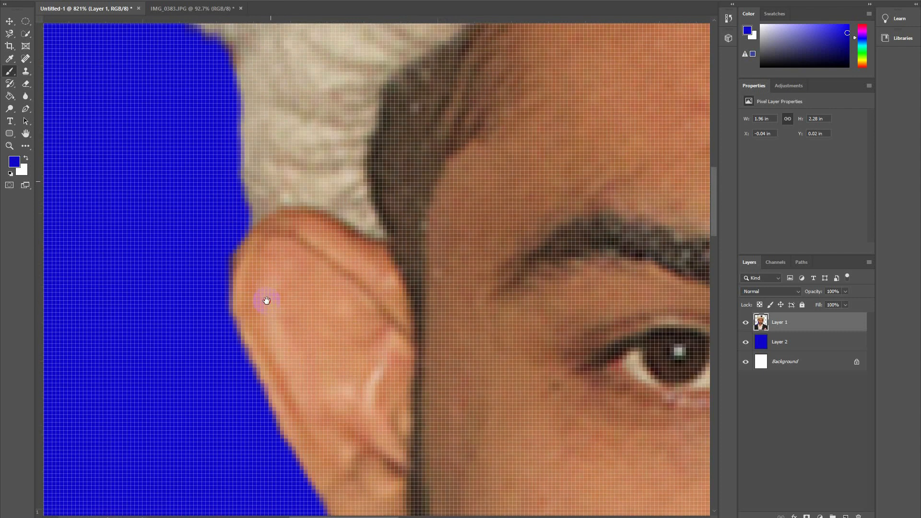
Step: Smooth the hat's left outline above the ear by painting blue over its rough edge
mouse_move(222, 237)
mouse_down()
mouse_move(209, 292)
mouse_move(222, 350)
mouse_up()
scroll(273, 280, down, 5)
scroll(283, 317, up, 6)
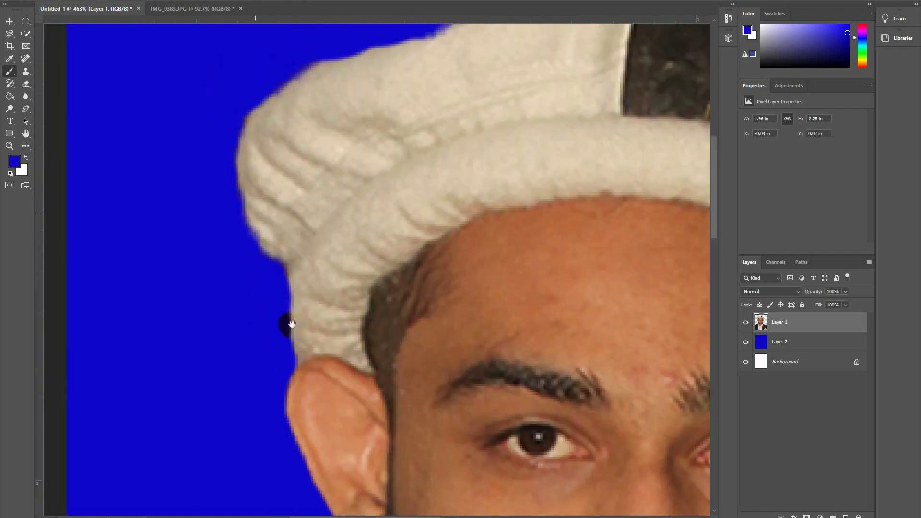
mouse_move(262, 346)
mouse_down()
mouse_move(267, 374)
mouse_move(258, 226)
mouse_up()
scroll(230, 269, down, 3)
scroll(269, 329, up, 3)
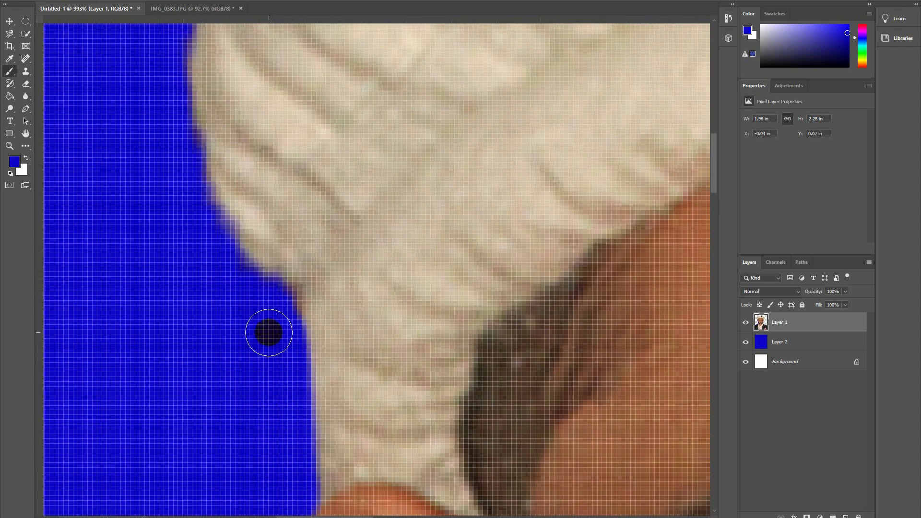
mouse_move(273, 307)
mouse_down()
mouse_move(251, 292)
mouse_move(192, 208)
mouse_move(181, 154)
mouse_move(230, 375)
mouse_up()
drag(220, 244, 226, 374)
Step: Paint blue along the hat's sloping upper-left edge and around the dark feather to clean their outlines
mouse_move(261, 247)
mouse_down()
mouse_move(243, 301)
mouse_move(222, 249)
mouse_move(259, 195)
mouse_move(369, 124)
mouse_move(467, 76)
mouse_up()
drag(356, 219, 208, 414)
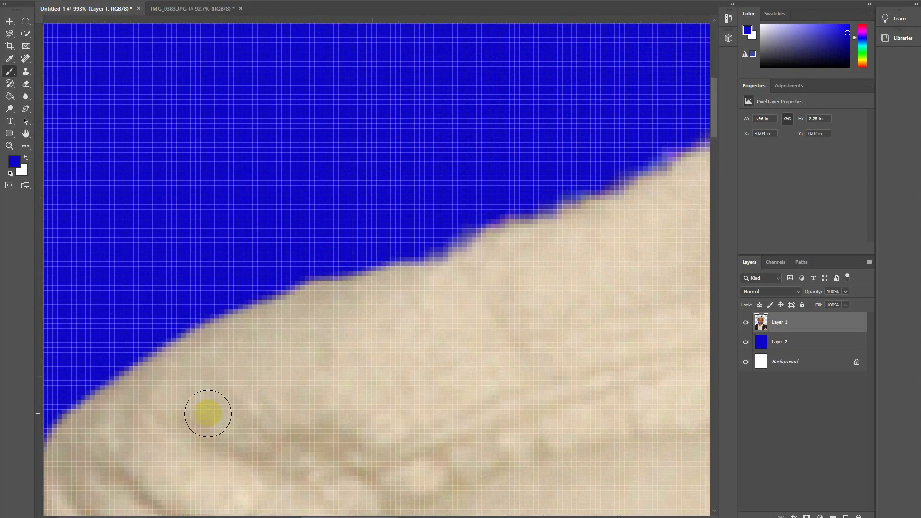
mouse_move(254, 277)
mouse_down()
mouse_move(391, 253)
mouse_move(577, 197)
mouse_move(216, 355)
mouse_up()
mouse_move(264, 304)
mouse_down()
mouse_move(411, 249)
mouse_move(590, 208)
mouse_move(582, 211)
mouse_up()
mouse_move(523, 255)
mouse_down()
mouse_move(339, 307)
mouse_move(247, 347)
mouse_up()
mouse_move(338, 268)
mouse_down()
mouse_move(368, 238)
mouse_move(478, 221)
mouse_move(401, 235)
mouse_move(508, 241)
mouse_move(554, 280)
mouse_move(576, 360)
mouse_move(340, 259)
mouse_move(277, 217)
mouse_up()
drag(277, 216, 491, 333)
key(ctrl+0)
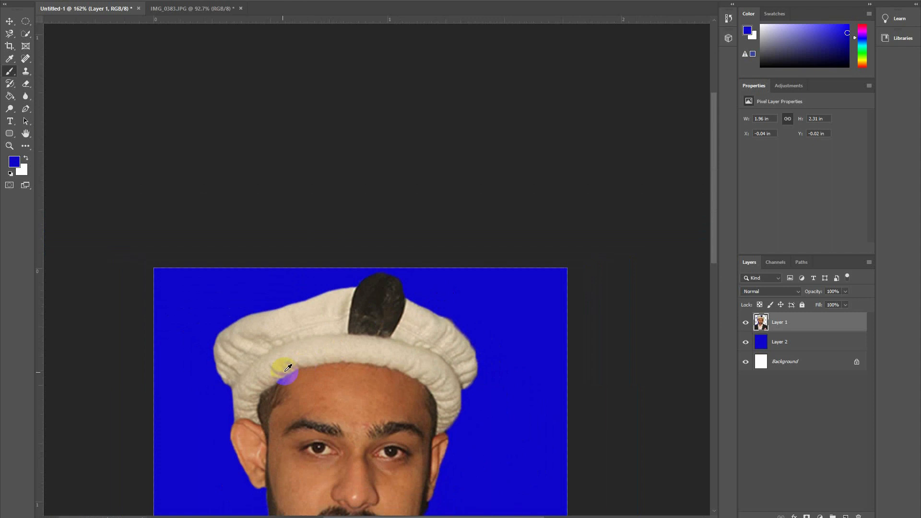
Step: Paint blue along the hat's upper-right slope, starting beside the dark feather
alt+click(452, 163)
scroll(449, 165, up, 5)
drag(491, 152, 444, 264)
drag(379, 77, 301, 196)
scroll(282, 235, up, 8)
mouse_move(354, 275)
mouse_down()
mouse_move(332, 264)
mouse_move(293, 281)
mouse_up()
scroll(273, 279, up, 5)
mouse_move(304, 183)
mouse_down()
mouse_move(324, 197)
mouse_move(296, 185)
mouse_move(321, 209)
mouse_move(406, 262)
mouse_move(555, 421)
mouse_up()
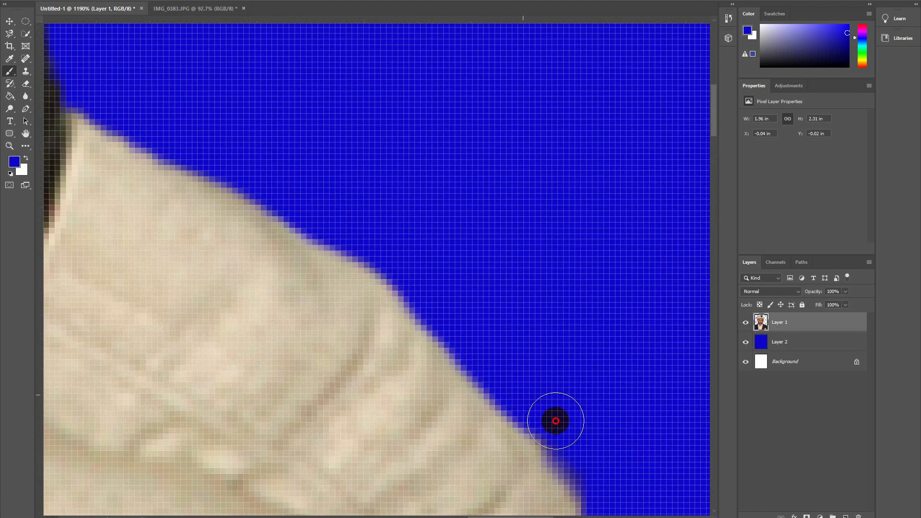
Step: Paint blue along the rest of the hat's edge on the image's right, down to where it meets the ear
drag(352, 392, 194, 152)
mouse_move(387, 148)
mouse_down()
mouse_move(443, 257)
mouse_move(464, 390)
mouse_up()
drag(345, 333, 345, 226)
mouse_move(473, 263)
mouse_down()
mouse_move(457, 336)
mouse_move(415, 399)
mouse_move(370, 435)
mouse_move(412, 296)
mouse_move(421, 287)
mouse_move(405, 414)
mouse_up()
drag(311, 356, 386, 171)
mouse_move(512, 251)
mouse_down()
mouse_move(480, 269)
mouse_move(379, 384)
mouse_up()
drag(338, 365, 372, 269)
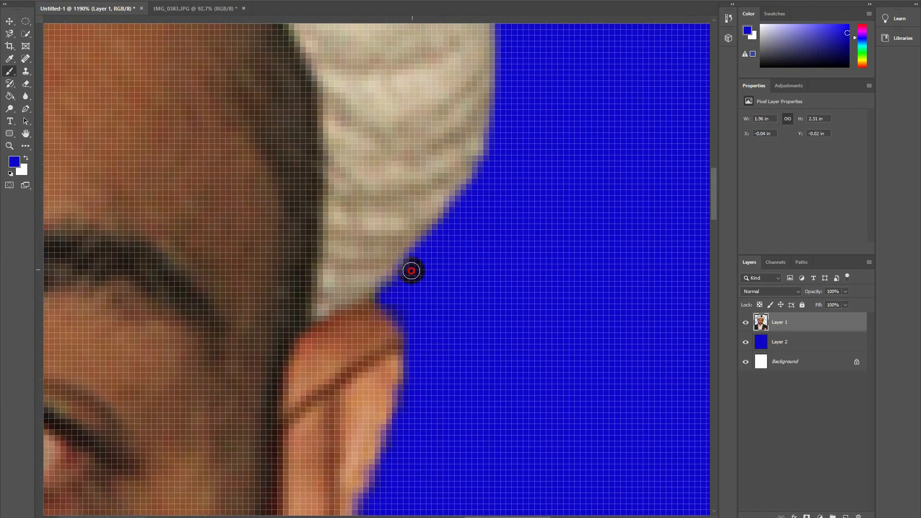
Step: Enlarge the brush and paint blue down the outer edge of the ear and jaw on the image's right
key(bracketright)
key(bracketright)
drag(379, 330, 379, 247)
mouse_move(418, 234)
mouse_down()
mouse_move(416, 312)
mouse_move(400, 358)
mouse_move(425, 220)
mouse_move(378, 386)
mouse_up()
mouse_move(352, 290)
mouse_down()
mouse_move(352, 99)
mouse_move(388, 99)
mouse_up()
mouse_move(410, 170)
mouse_down()
mouse_move(357, 345)
mouse_move(334, 385)
mouse_up()
mouse_move(306, 342)
mouse_down()
mouse_move(411, 45)
mouse_move(444, 131)
mouse_move(389, 284)
mouse_move(326, 367)
mouse_move(358, 193)
mouse_move(384, 239)
mouse_move(354, 291)
mouse_move(455, 393)
mouse_move(392, 339)
mouse_up()
Step: Smooth the suit's shoulder line on the image's right by painting blue along it out to the canvas edge
drag(351, 321, 263, 172)
mouse_move(436, 296)
mouse_down()
mouse_move(349, 204)
mouse_move(332, 156)
mouse_up()
mouse_move(246, 68)
mouse_down()
mouse_move(336, 187)
mouse_move(440, 290)
mouse_move(511, 332)
mouse_move(580, 352)
mouse_move(615, 347)
mouse_move(353, 243)
mouse_move(469, 297)
mouse_up()
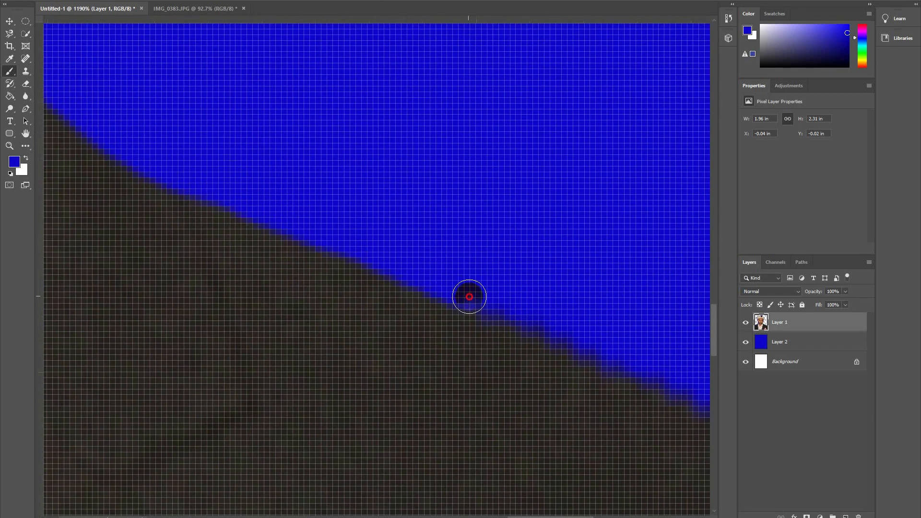
mouse_move(530, 324)
mouse_down()
mouse_move(113, 110)
mouse_move(480, 274)
mouse_move(259, 160)
mouse_move(386, 236)
mouse_move(514, 280)
mouse_up()
drag(120, 98, 475, 274)
scroll(475, 276, down, 7)
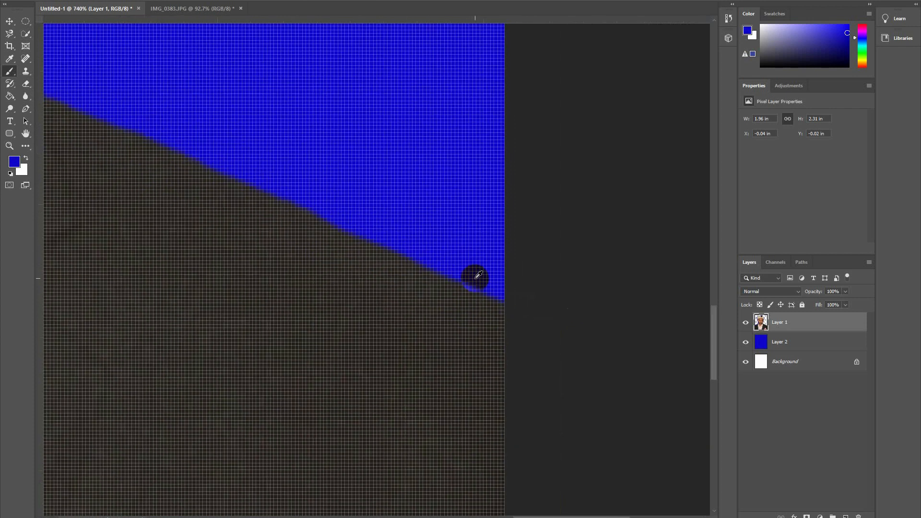
scroll(247, 186, down, 5)
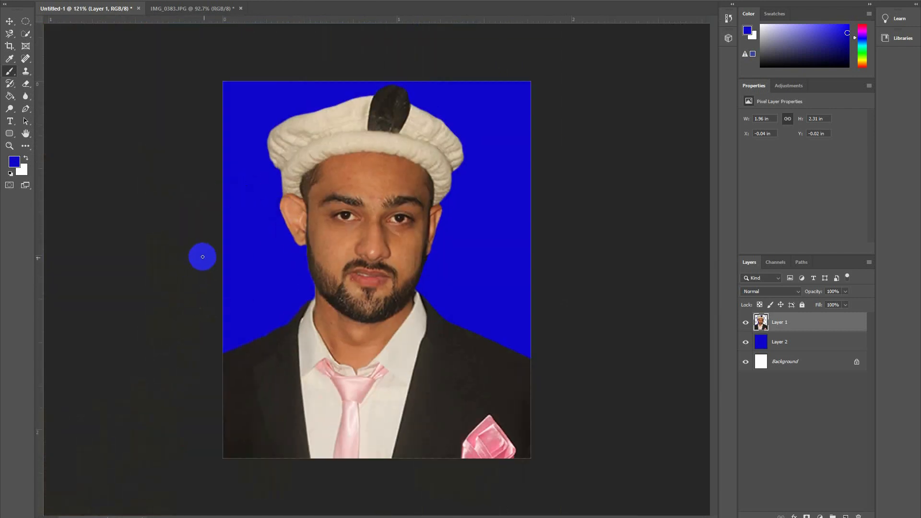
Step: Retouch blemishes beside the mouth and on the face with the Spot Healing Brush
scroll(288, 269, up, 5)
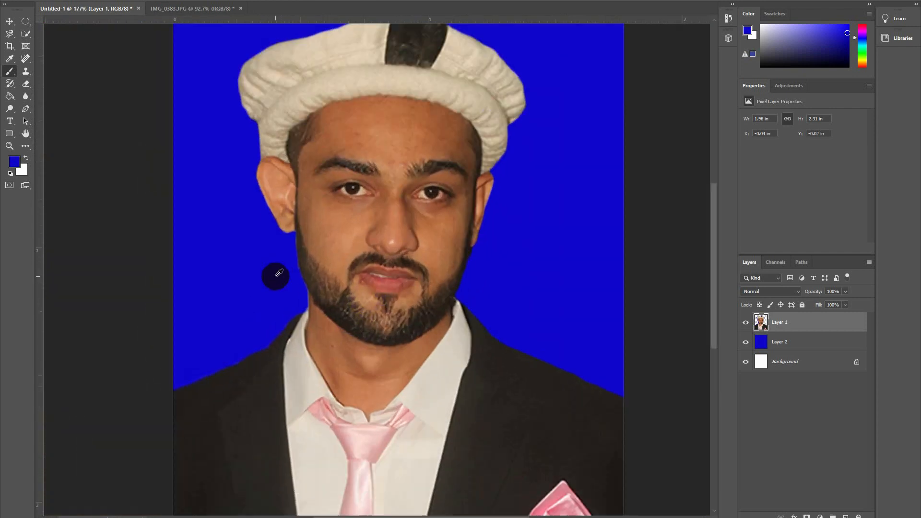
right_click(26, 59)
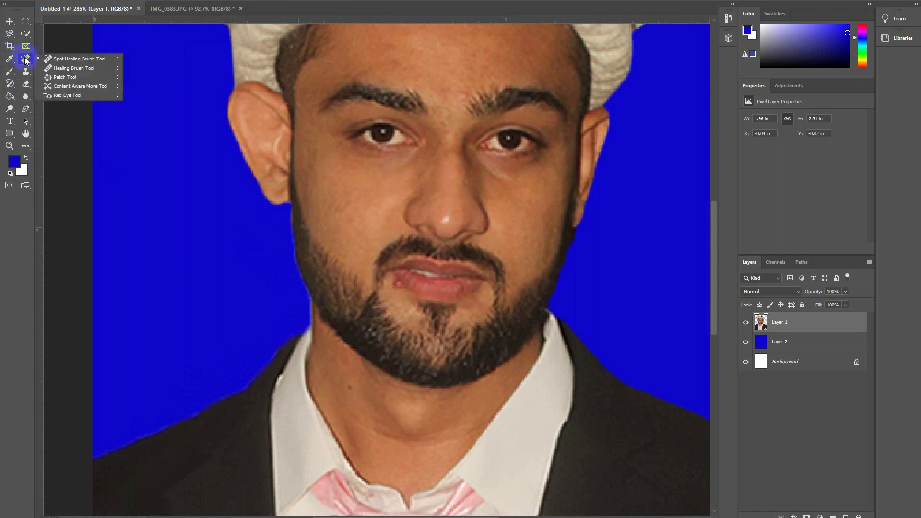
click(62, 57)
scroll(399, 292, up, 3)
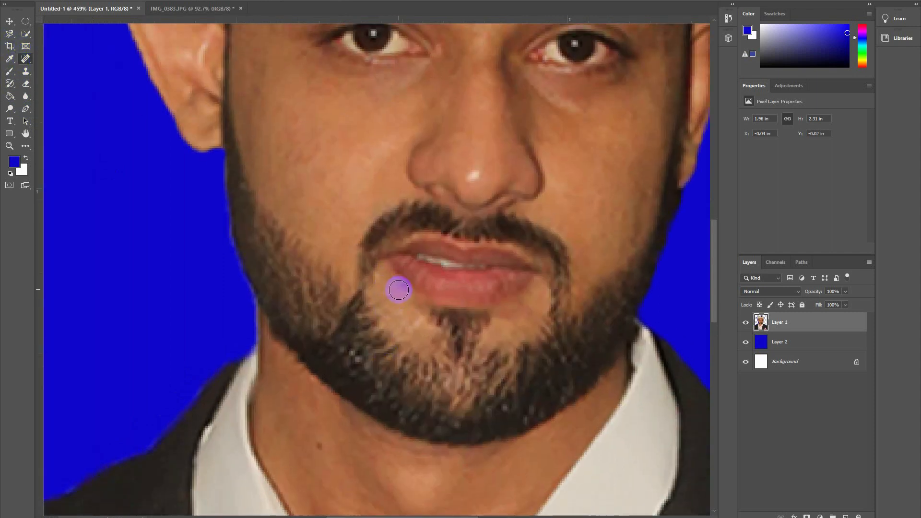
drag(468, 243, 363, 306)
drag(243, 191, 289, 361)
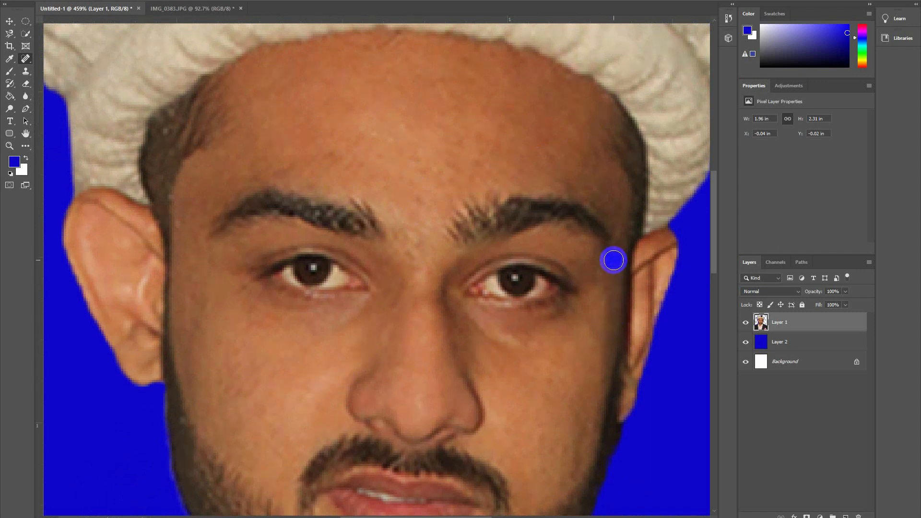
scroll(613, 297, down, 3)
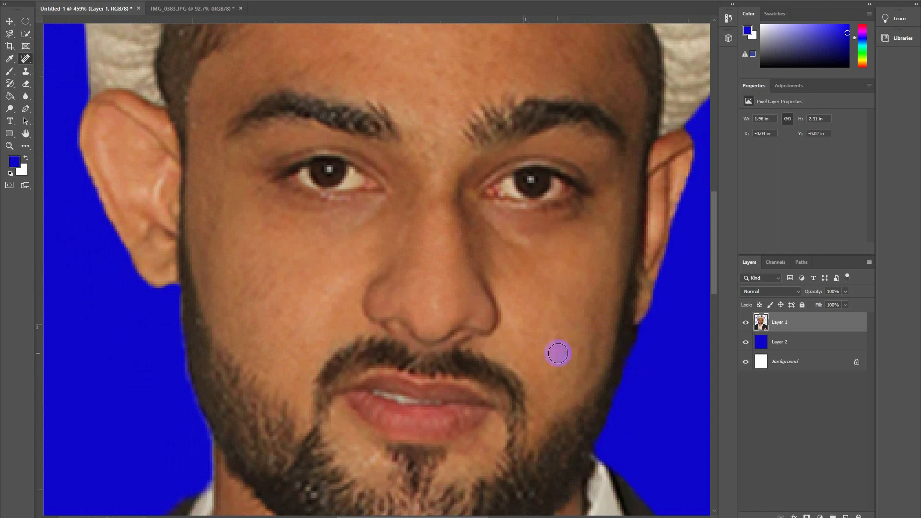
drag(370, 220, 379, 309)
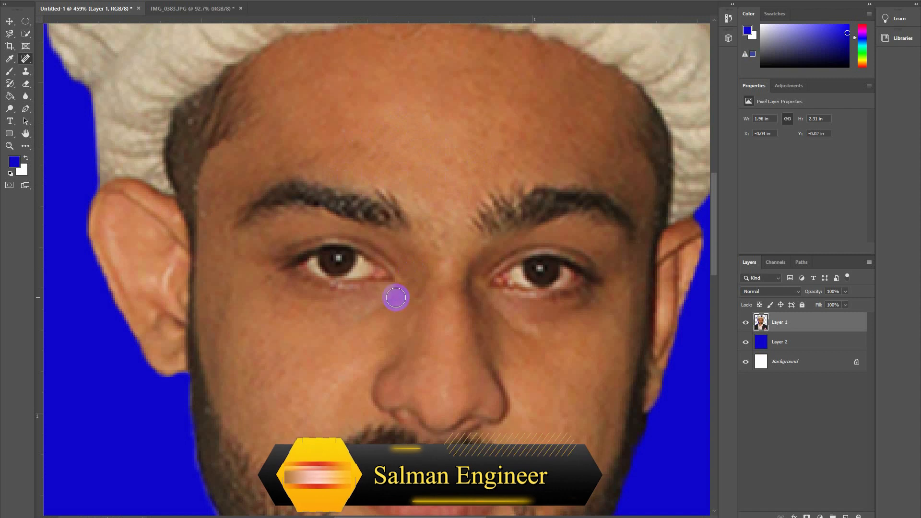
Step: Touch up the jawline below the earlobe on the image's left with the blue brush
scroll(469, 298, down, 3)
scroll(365, 254, down, 2)
key(b)
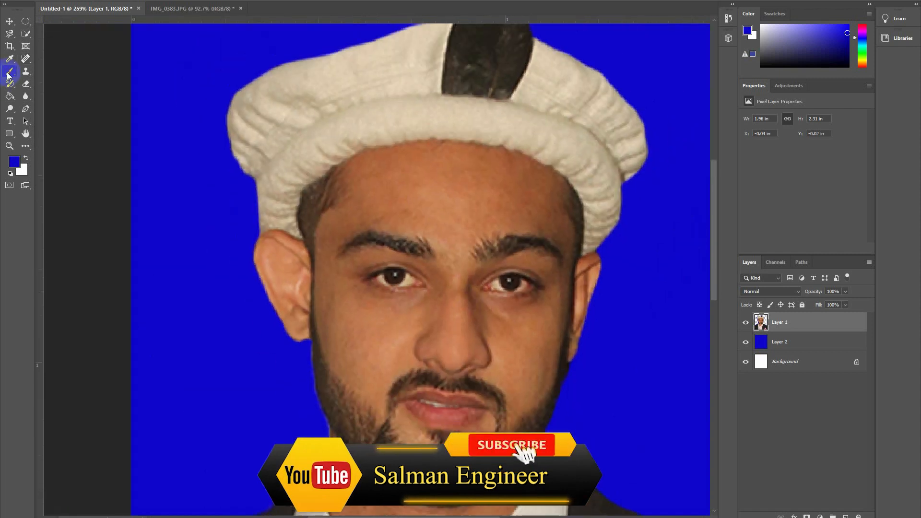
scroll(316, 354, up, 5)
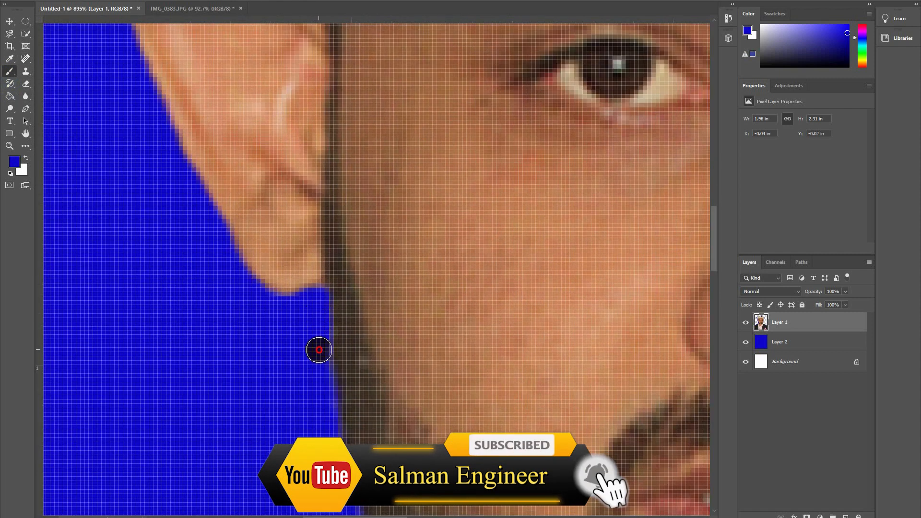
scroll(436, 279, down, 3)
scroll(435, 278, down, 3)
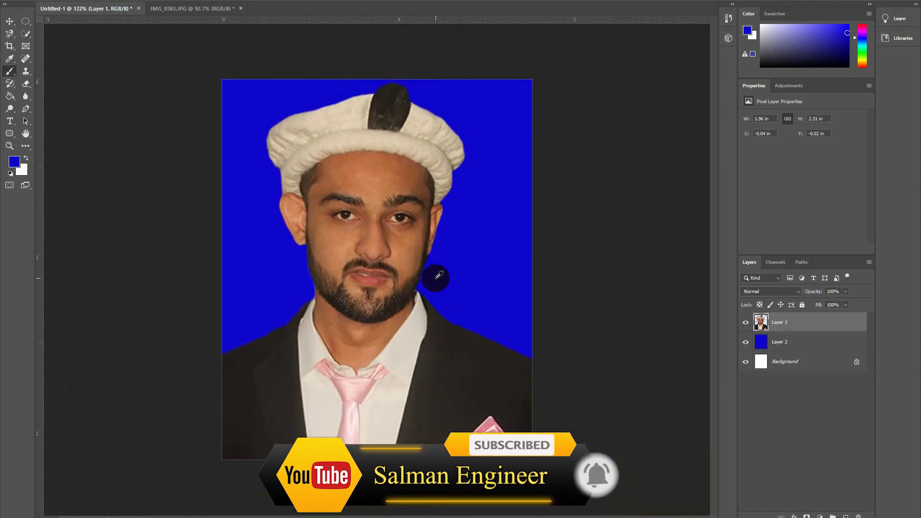
click(61, 0)
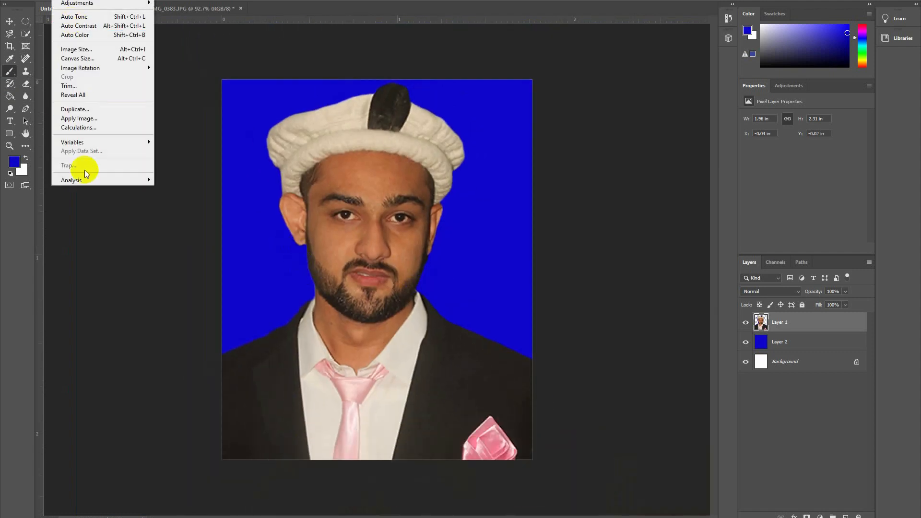
mouse_move(85, 180)
mouse_move(42, 1)
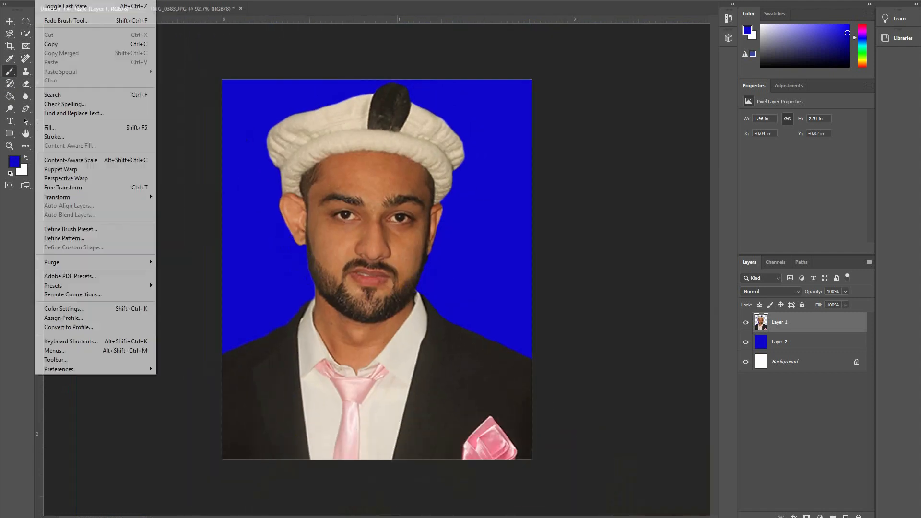
mouse_move(100, 370)
click(190, 368)
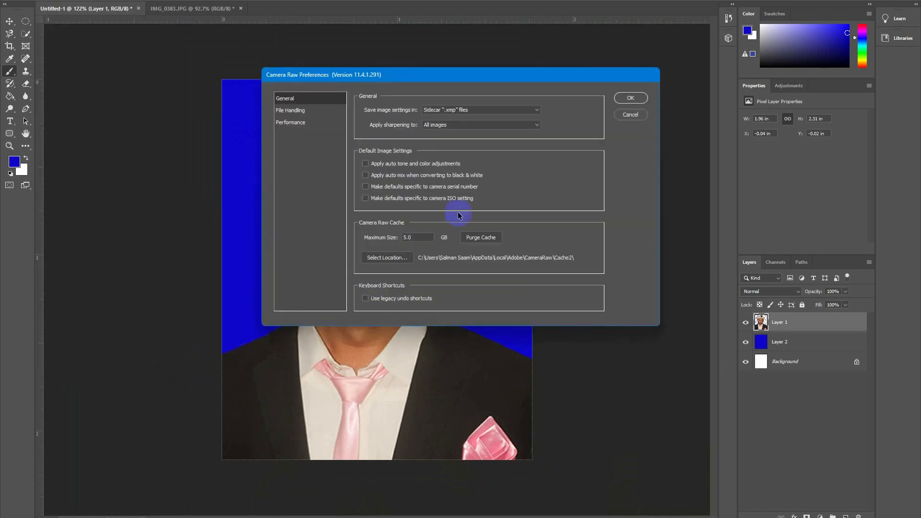
click(624, 98)
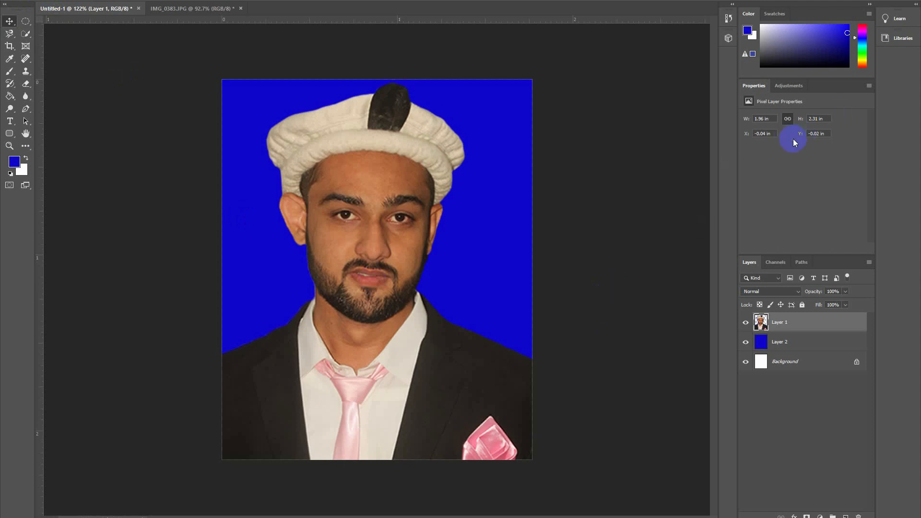
Step: Add a Brightness/Contrast adjustment layer with brightness 35 and contrast -3
click(778, 87)
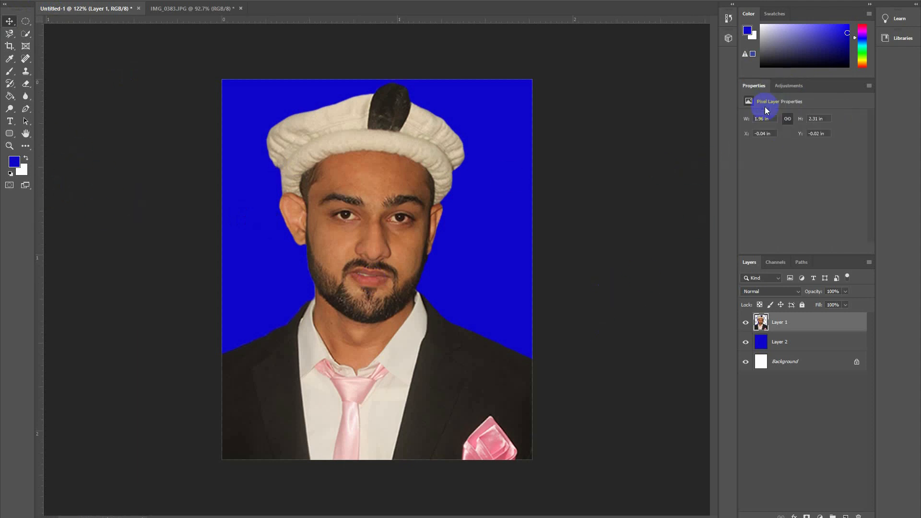
mouse_move(803, 144)
mouse_down()
mouse_move(813, 146)
mouse_move(775, 168)
mouse_move(818, 165)
mouse_move(811, 148)
mouse_move(836, 144)
mouse_move(800, 166)
mouse_move(818, 149)
mouse_up()
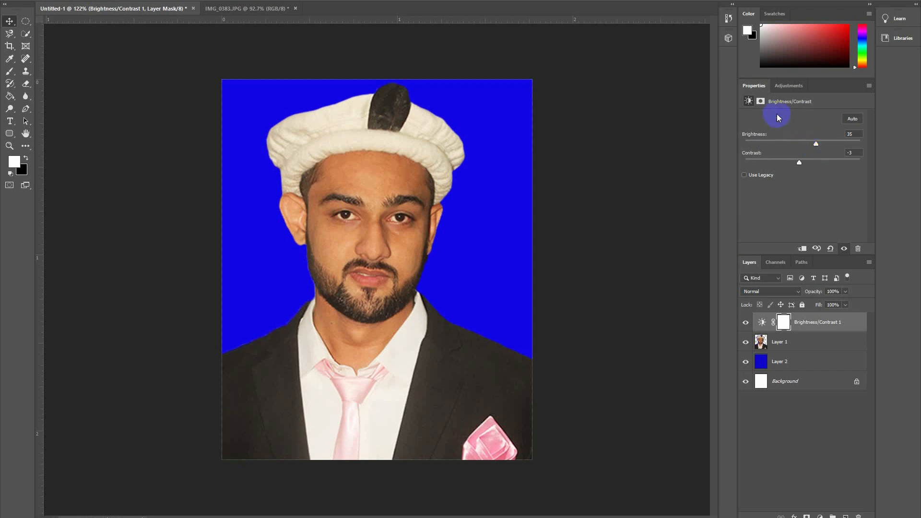
Step: Add an Exposure adjustment layer, set its exposure to +0.31 and fine-tune the offset
click(789, 86)
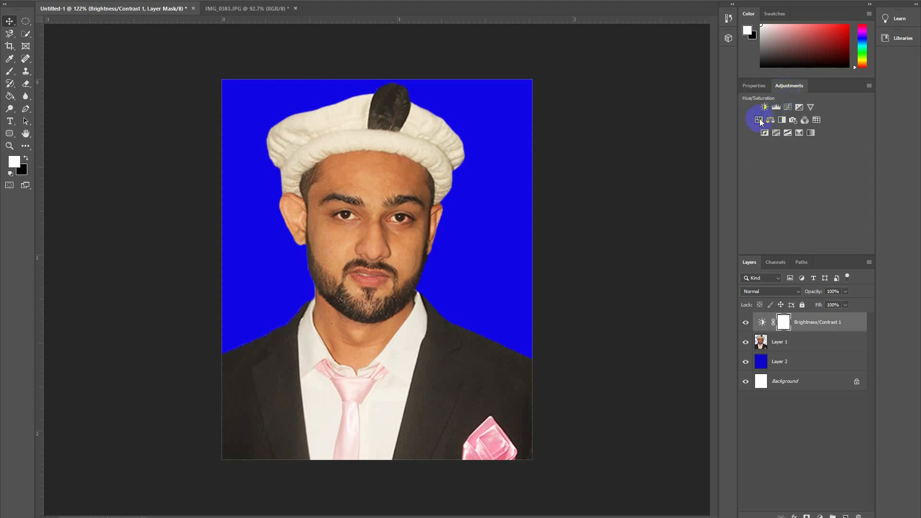
click(799, 108)
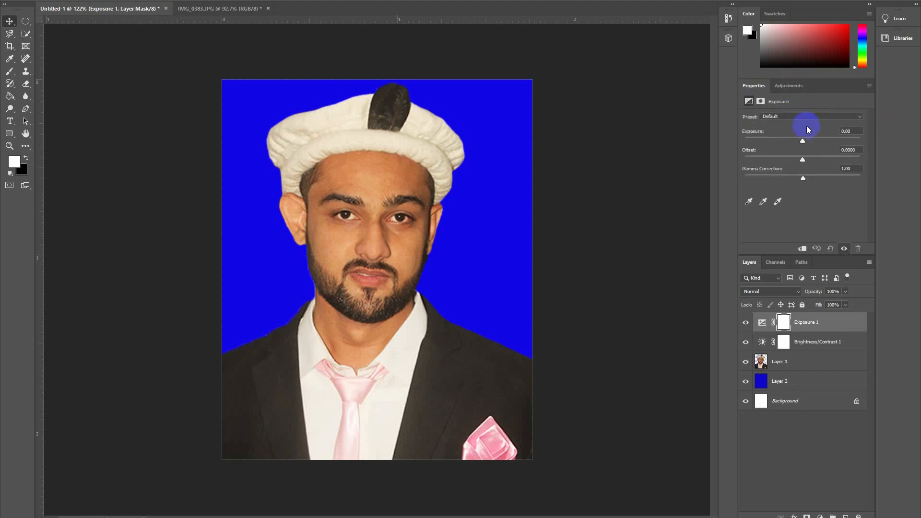
drag(799, 144, 810, 143)
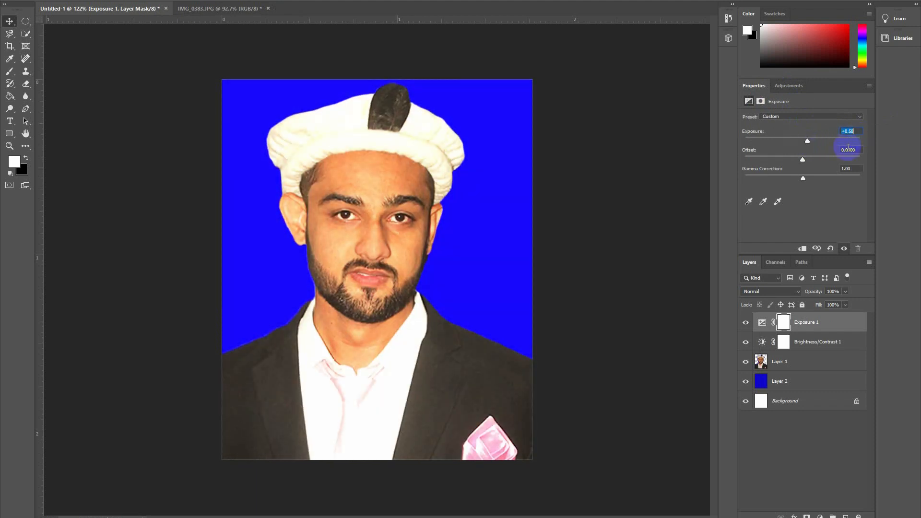
scroll(848, 147, down, 11)
drag(804, 157, 804, 164)
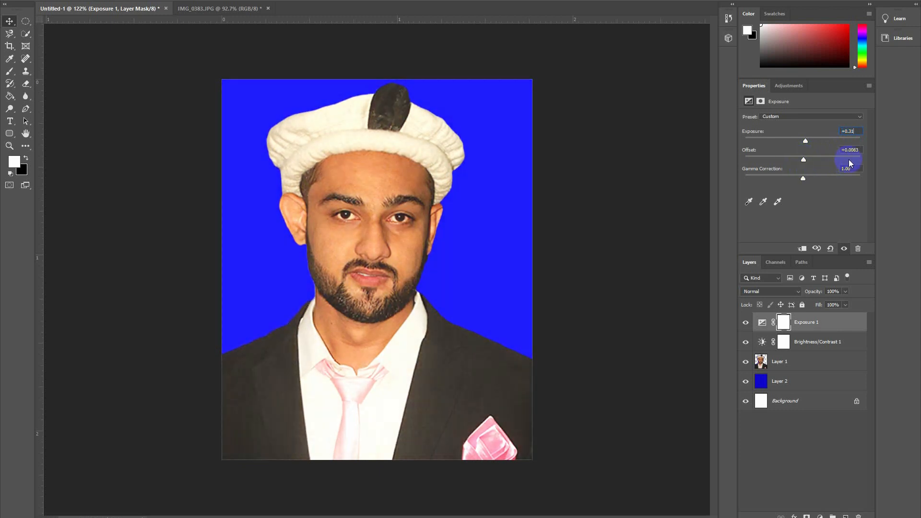
scroll(848, 159, down, 5)
Step: Try shifting the blue amount for the Red output channel in a new Channel Mixer adjustment layer
click(789, 86)
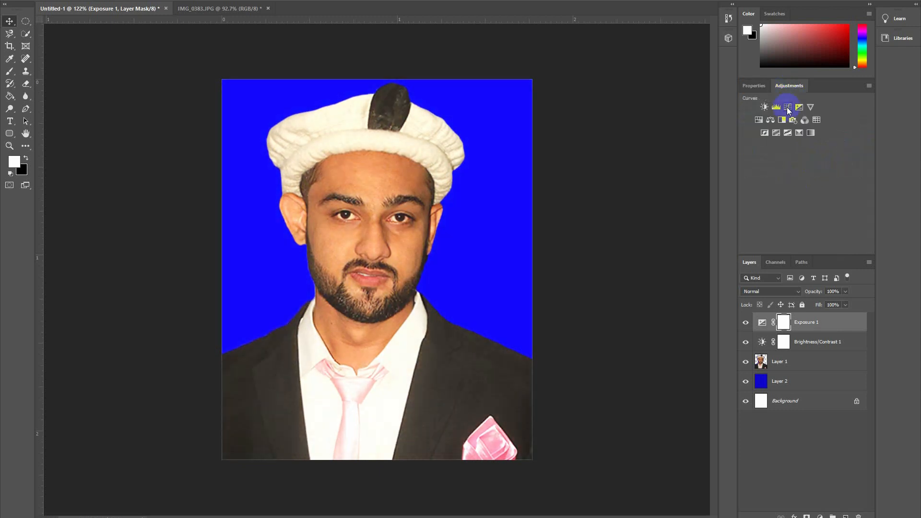
click(805, 121)
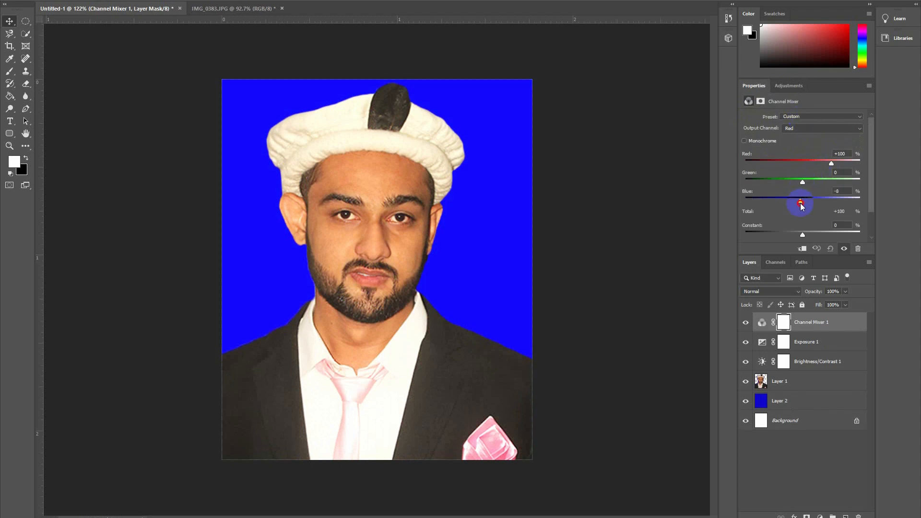
drag(802, 205, 819, 205)
key(ctrl+z)
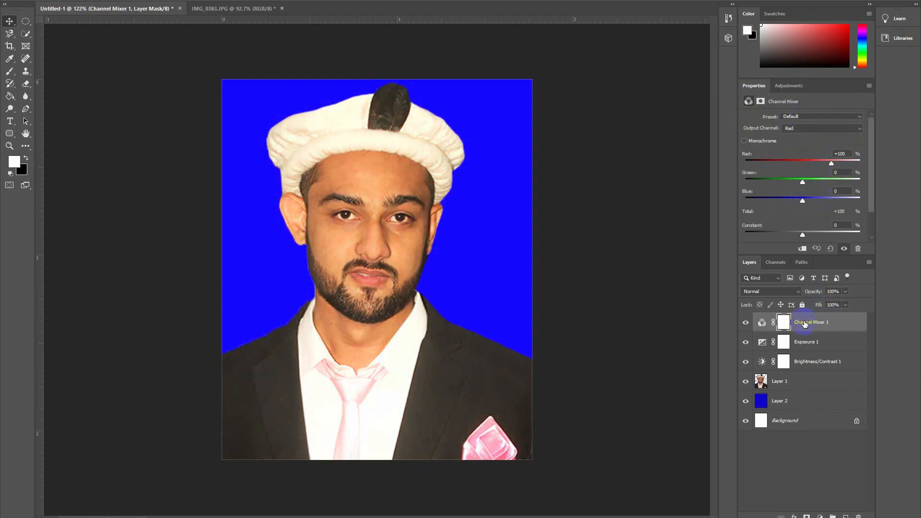
Step: Delete the Channel Mixer and Exposure adjustment layers
key(Delete)
key(Delete)
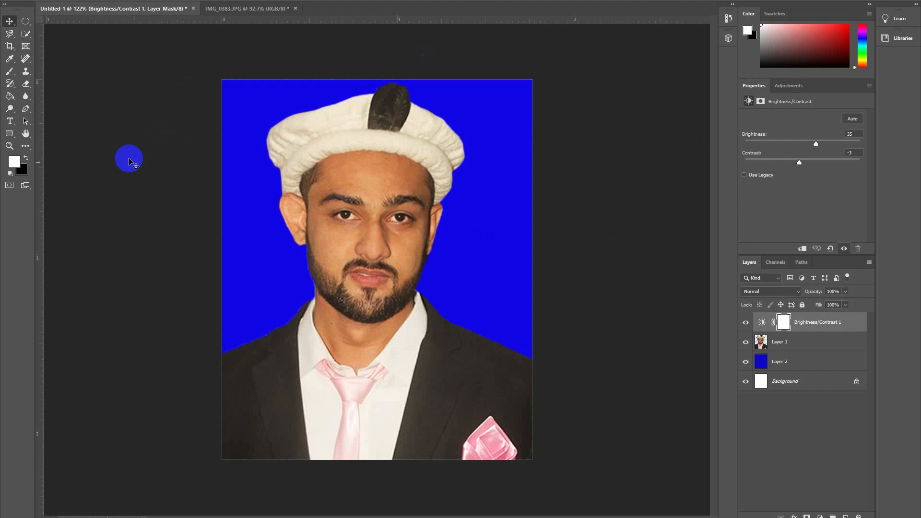
Step: Try to retouch the man's forehead on Layer 1 with the History Brush
right_click(11, 73)
right_click(11, 86)
click(45, 92)
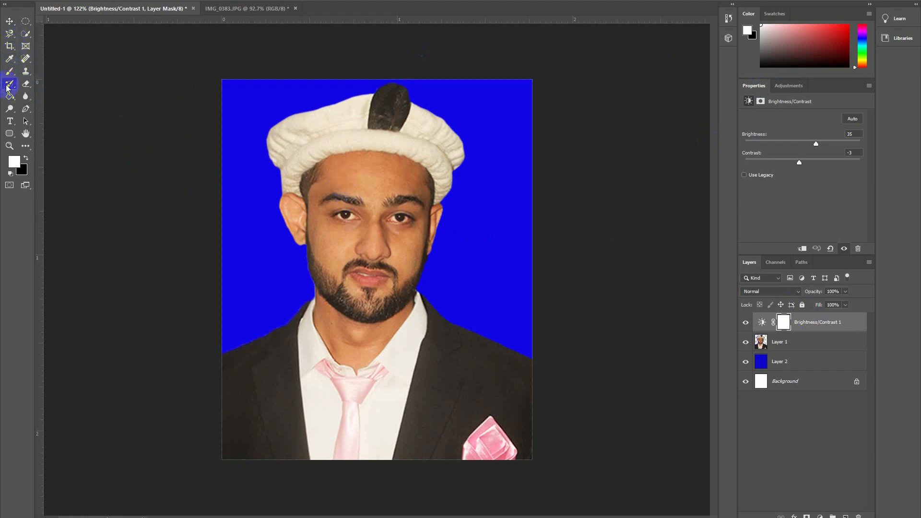
click(802, 344)
right_click(11, 85)
click(43, 83)
click(370, 184)
click(438, 186)
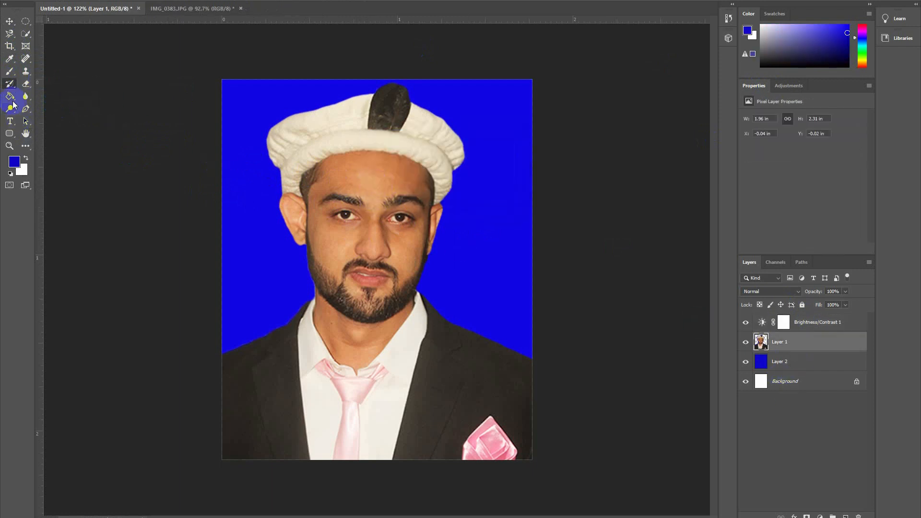
Step: Reselect the History Brush and retry it on the forehead
right_click(10, 87)
click(10, 71)
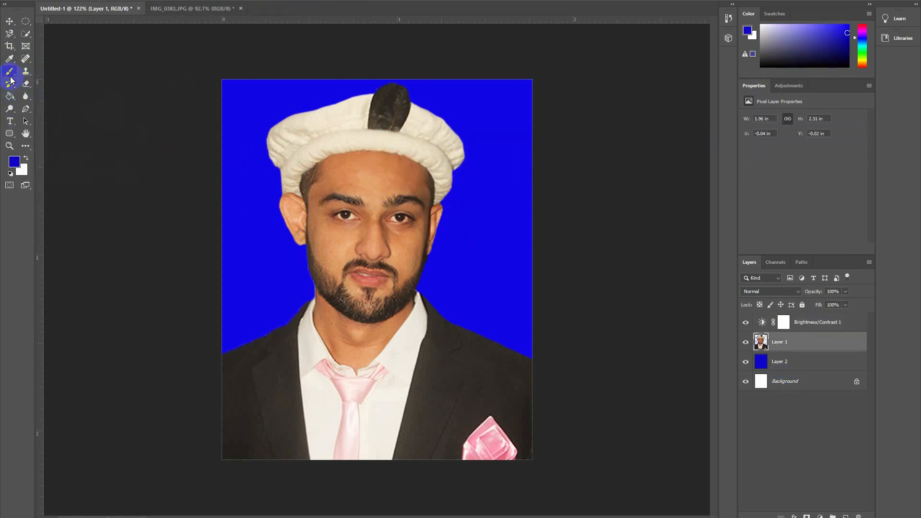
right_click(9, 85)
click(43, 85)
click(371, 183)
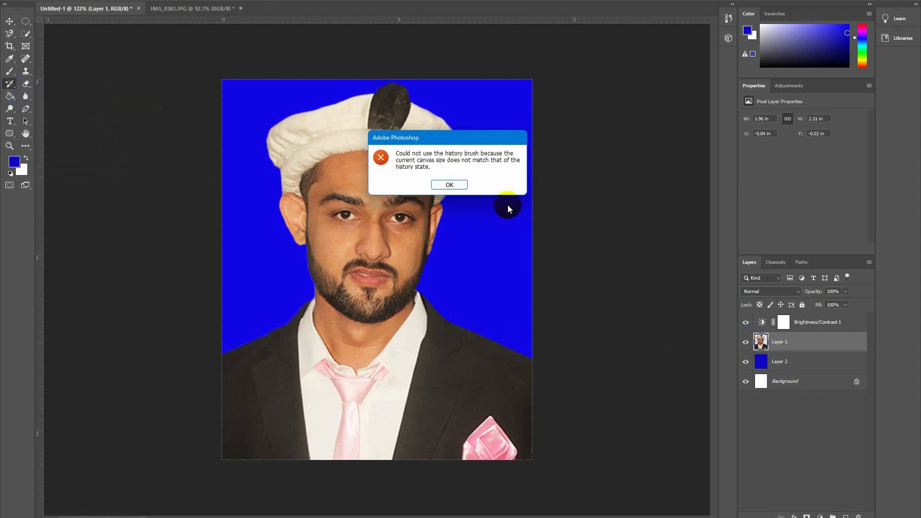
key(Return)
Step: Delete the Brightness/Contrast adjustment layer and try the History Brush on the forehead once more
click(812, 322)
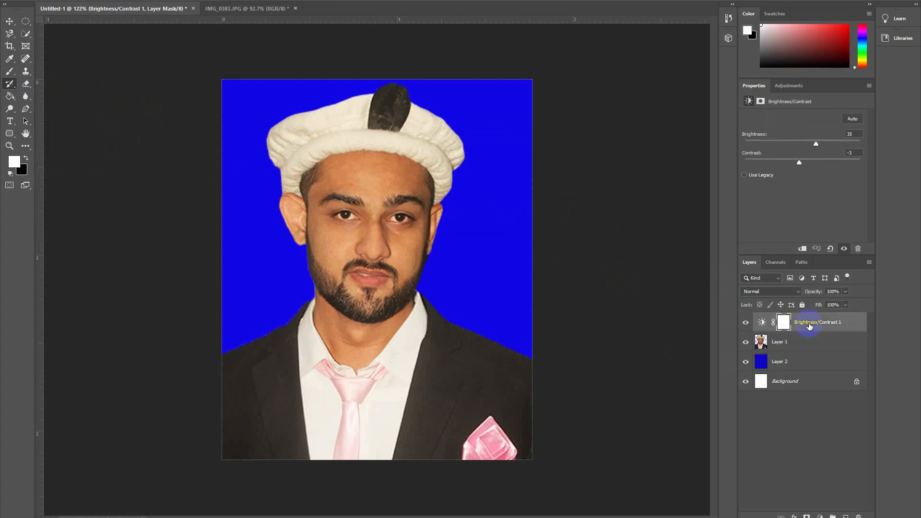
key(Delete)
key(ctrl+z)
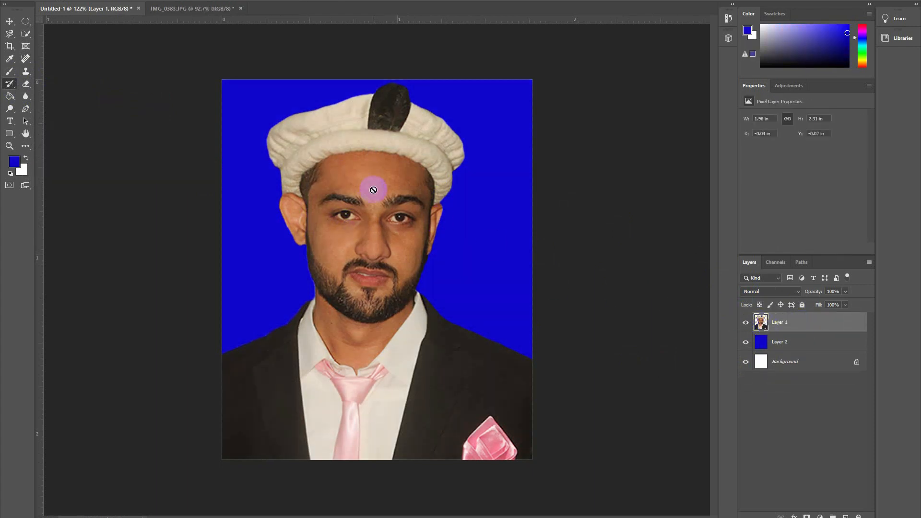
click(371, 188)
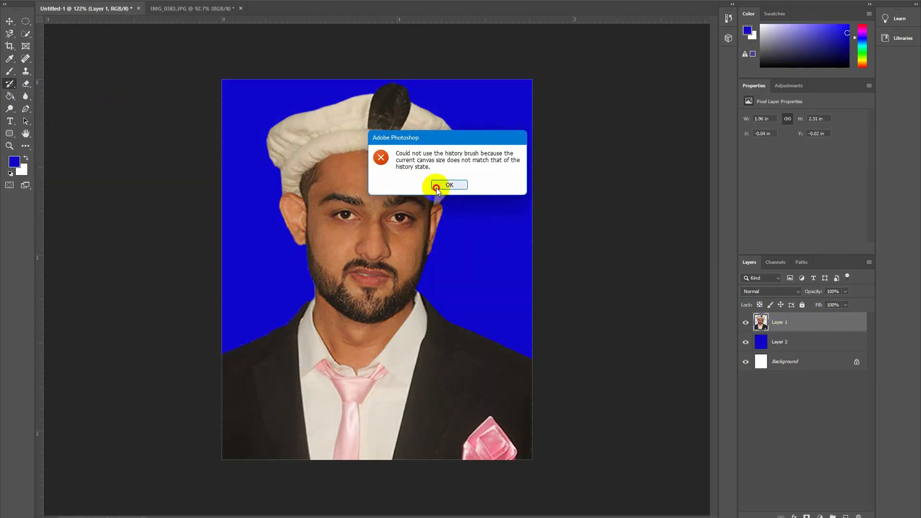
click(436, 187)
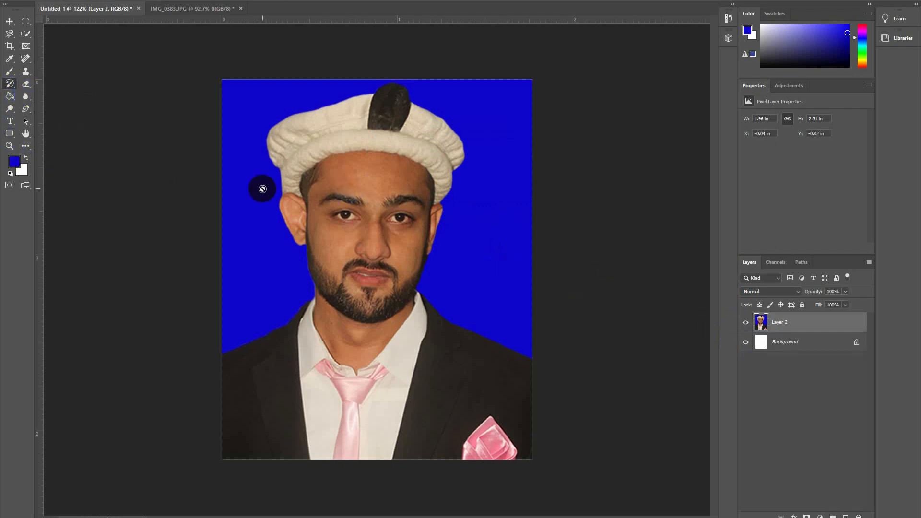
click(385, 199)
click(459, 185)
scroll(352, 209, up, 5)
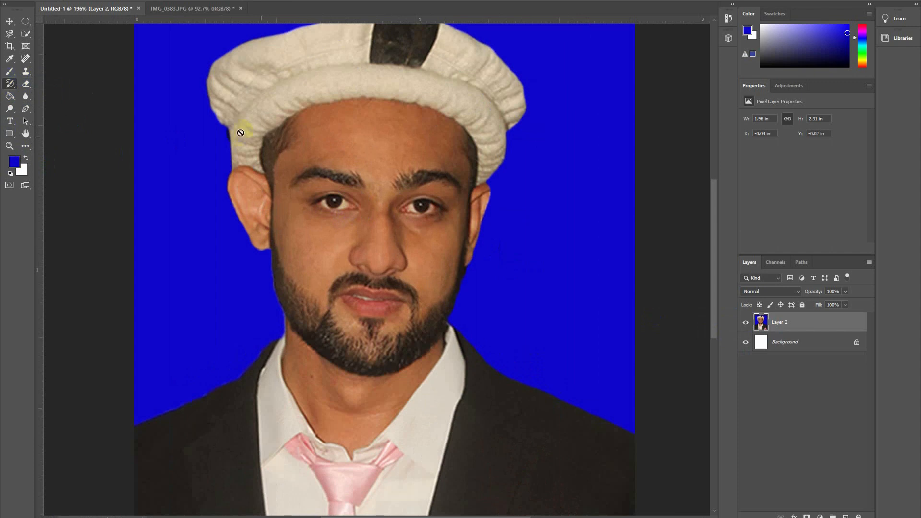
scroll(288, 206, down, 3)
Step: Switch to the Mixer Brush for blending the skin
click(11, 73)
right_click(10, 71)
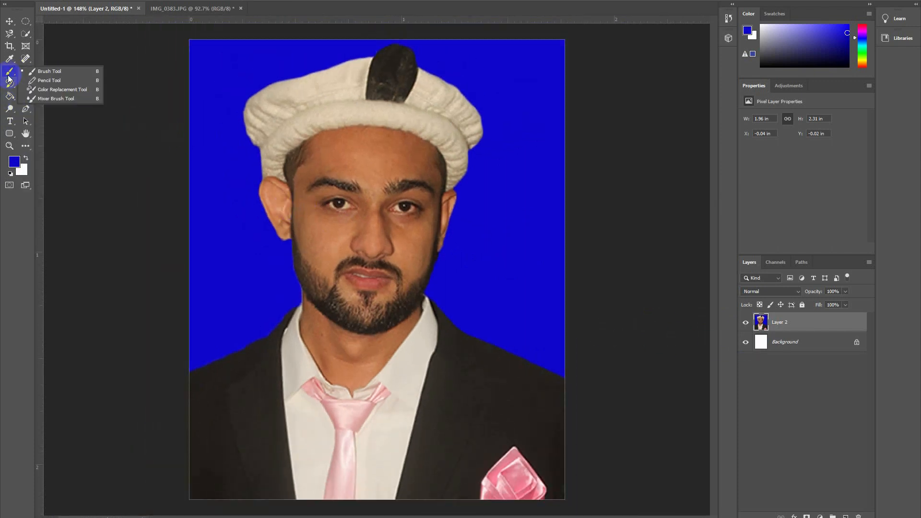
click(48, 95)
Step: Try to smooth the man's forehead and nose with a large Mixer Brush, and undo the strokes
scroll(377, 184, up, 4)
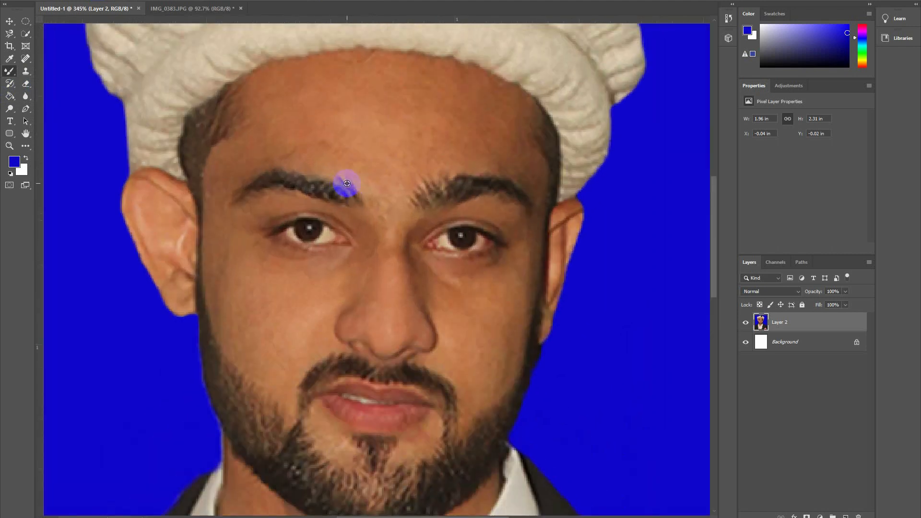
mouse_move(367, 184)
mouse_down()
mouse_move(374, 181)
mouse_move(277, 157)
mouse_move(467, 163)
mouse_move(283, 152)
mouse_move(387, 212)
mouse_move(380, 400)
mouse_up()
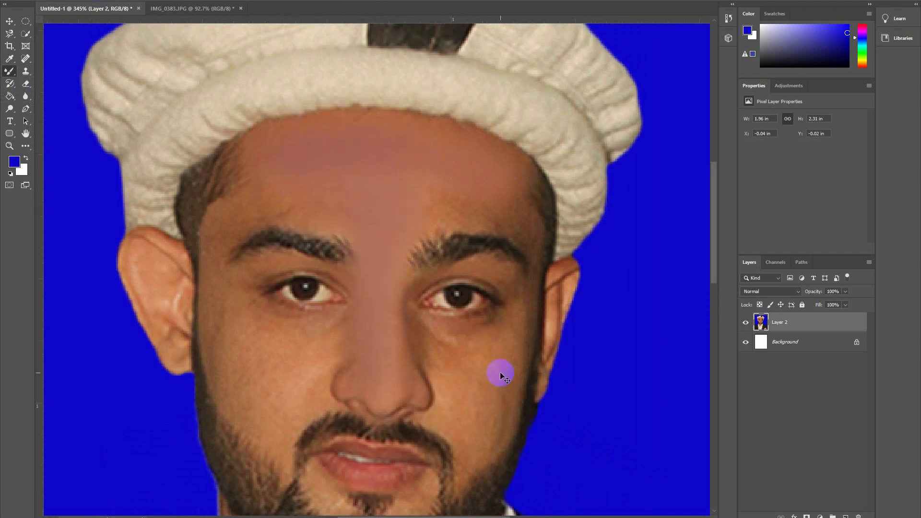
key(ctrl+z)
key(ctrl+z)
key(ctrl+z)
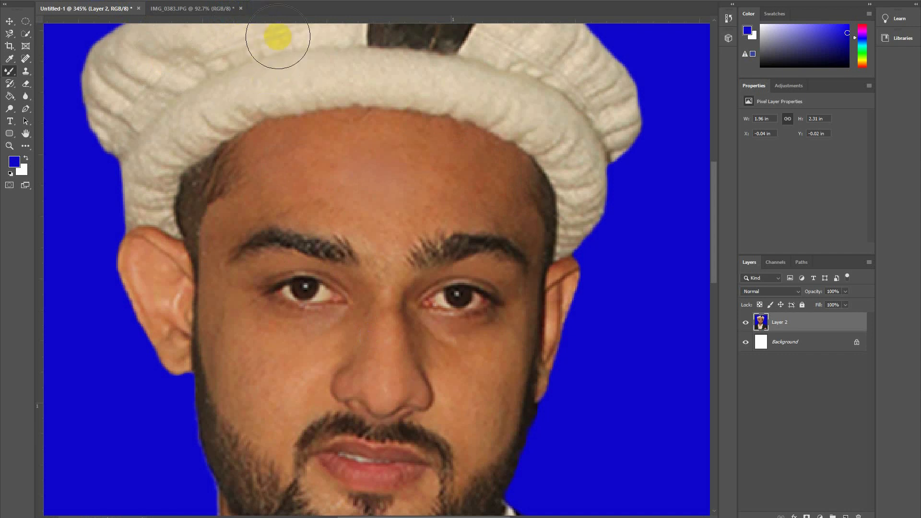
drag(291, 161, 399, 161)
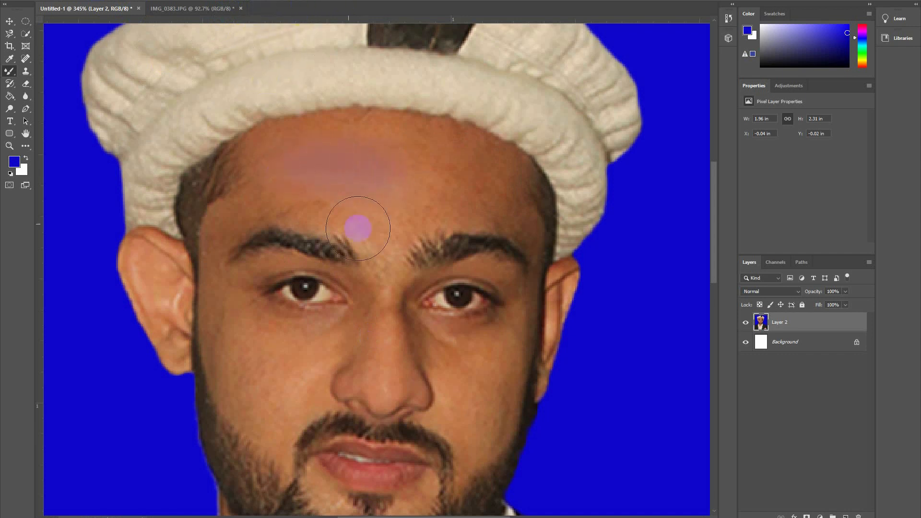
key(ctrl+z)
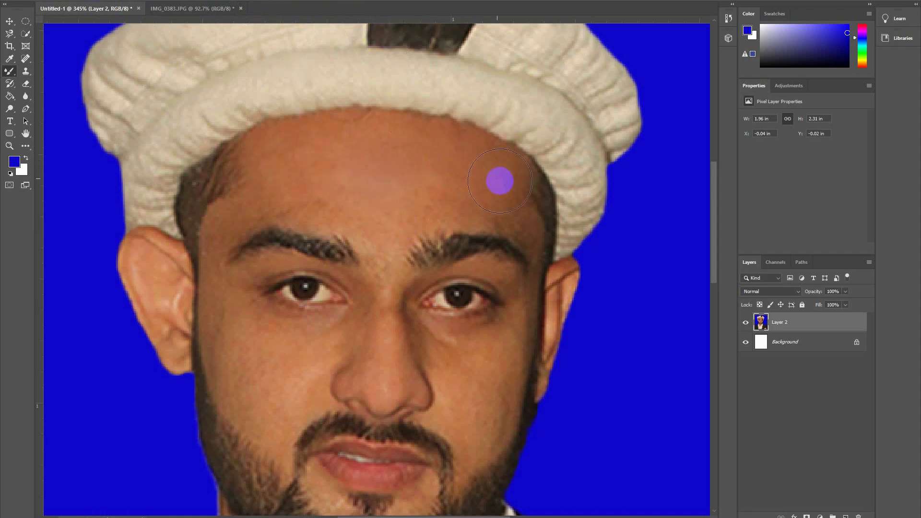
Step: Make the Mixer Brush smaller and blend the skin on the forehead and the cheek at the image's left
scroll(375, 157, down, 1)
scroll(375, 157, up, 2)
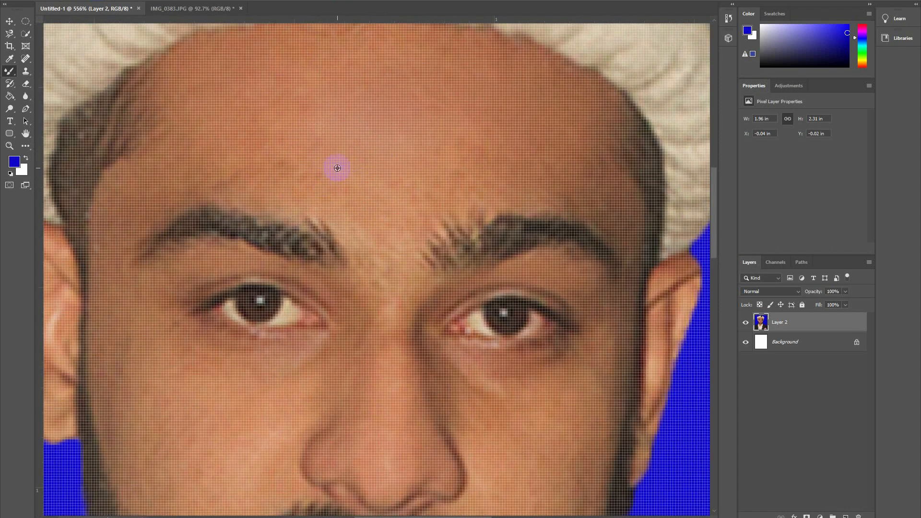
scroll(338, 168, down, 2)
key(bracketleft)
key(bracketleft)
key(bracketleft)
mouse_move(374, 203)
mouse_down()
mouse_move(362, 286)
mouse_move(312, 322)
mouse_move(152, 302)
mouse_move(178, 220)
mouse_move(181, 325)
mouse_move(229, 445)
mouse_move(243, 435)
mouse_up()
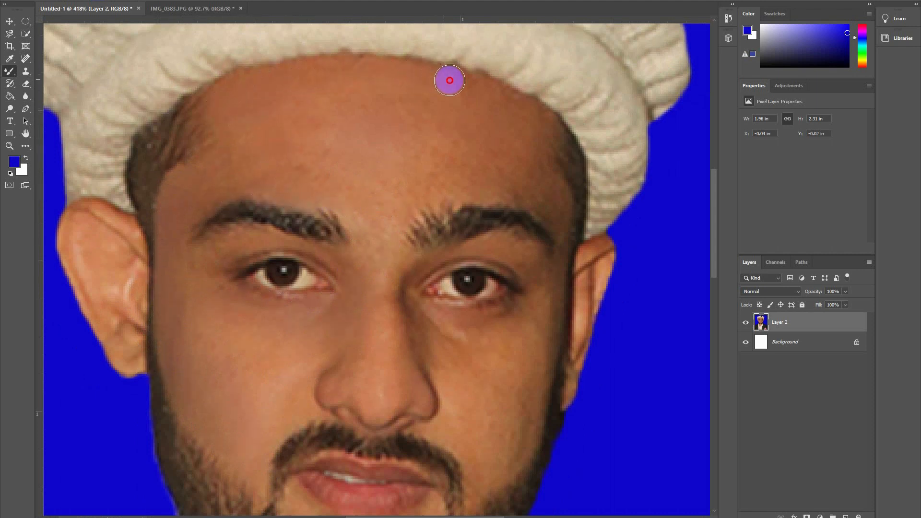
Step: Blend the right half of the forehead, the right cheek and the nose with the Mixer Brush
click(478, 134)
drag(461, 153, 536, 152)
mouse_move(417, 183)
mouse_down()
mouse_move(533, 189)
mouse_move(529, 169)
mouse_up()
mouse_move(437, 186)
mouse_down()
mouse_move(362, 239)
mouse_move(438, 333)
mouse_move(512, 315)
mouse_move(538, 290)
mouse_up()
drag(459, 395, 475, 456)
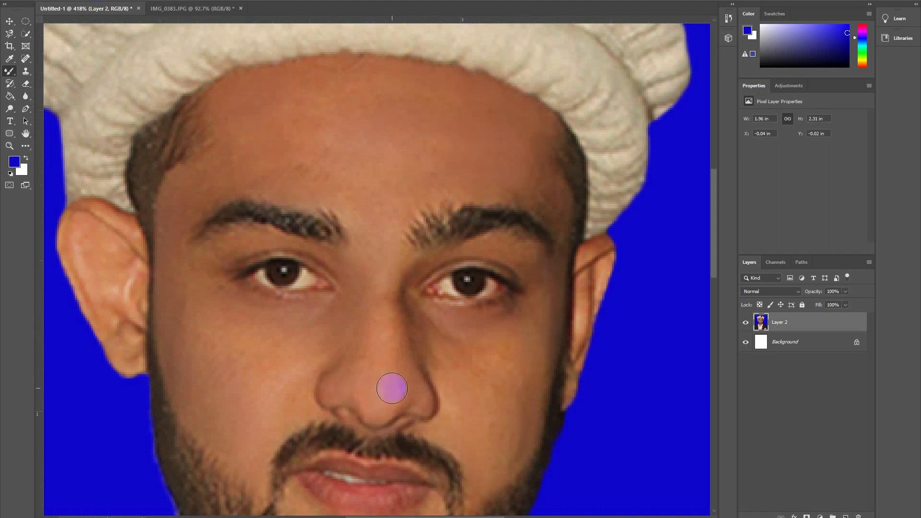
click(396, 337)
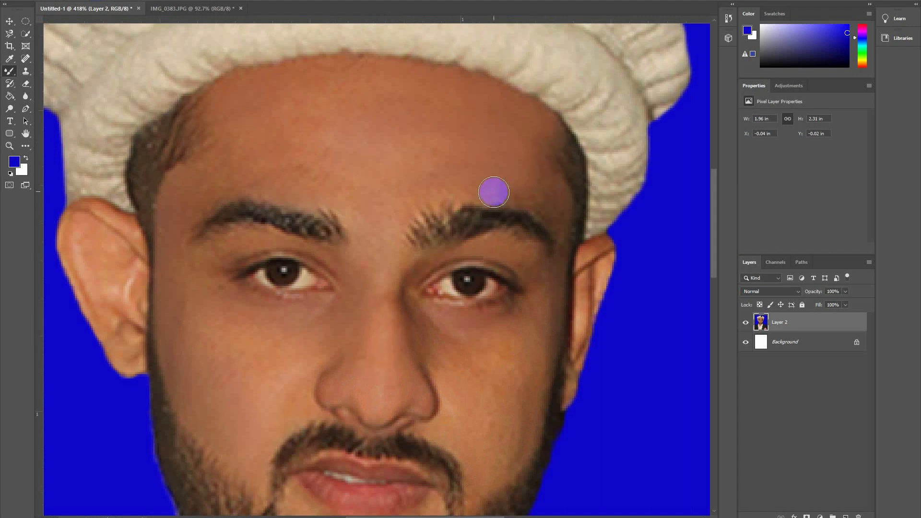
Step: Smooth the skin on both ears with the Mixer Brush
scroll(336, 264, down, 3)
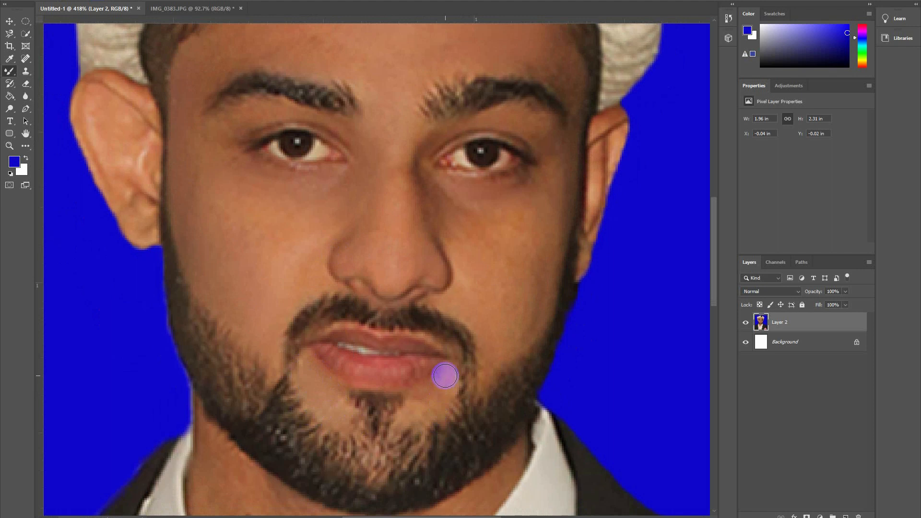
scroll(138, 208, up, 2)
scroll(137, 208, left, 2)
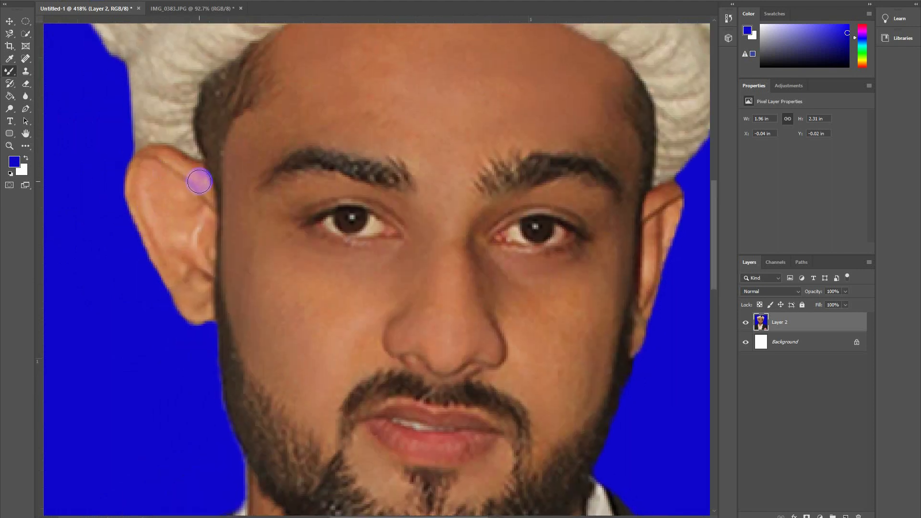
drag(147, 169, 161, 239)
mouse_move(180, 184)
mouse_down()
mouse_move(168, 219)
mouse_move(195, 283)
mouse_up()
scroll(201, 205, right, 5)
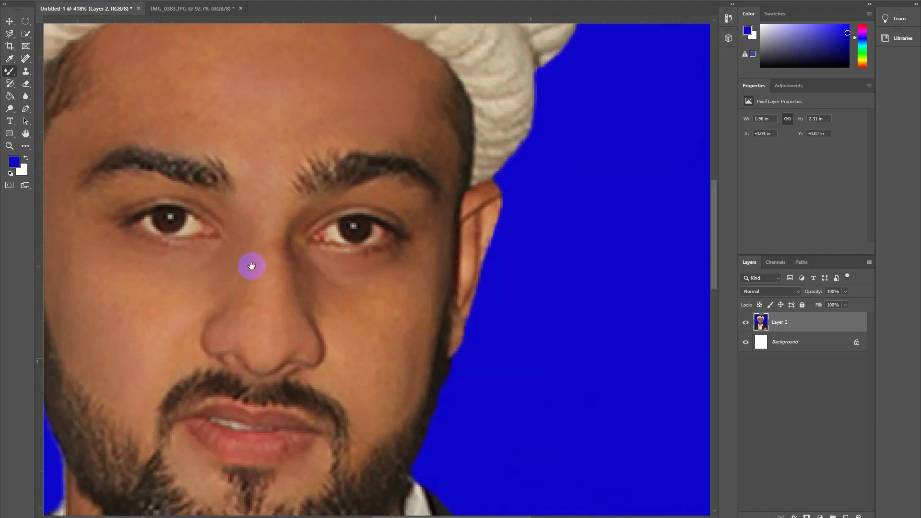
drag(469, 200, 449, 341)
scroll(387, 113, down, 8)
scroll(387, 114, left, 4)
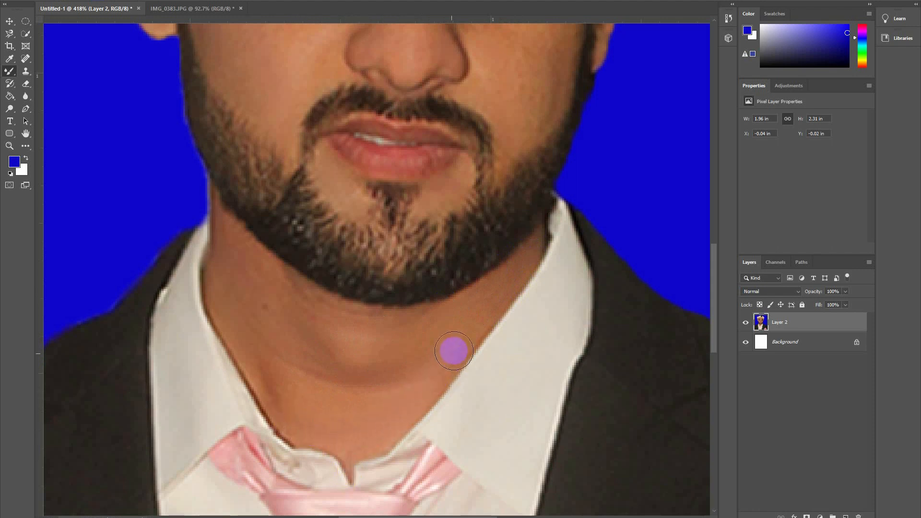
Step: Add a Brightness/Contrast adjustment layer above the portrait with Brightness set to 27
scroll(333, 353, down, 14)
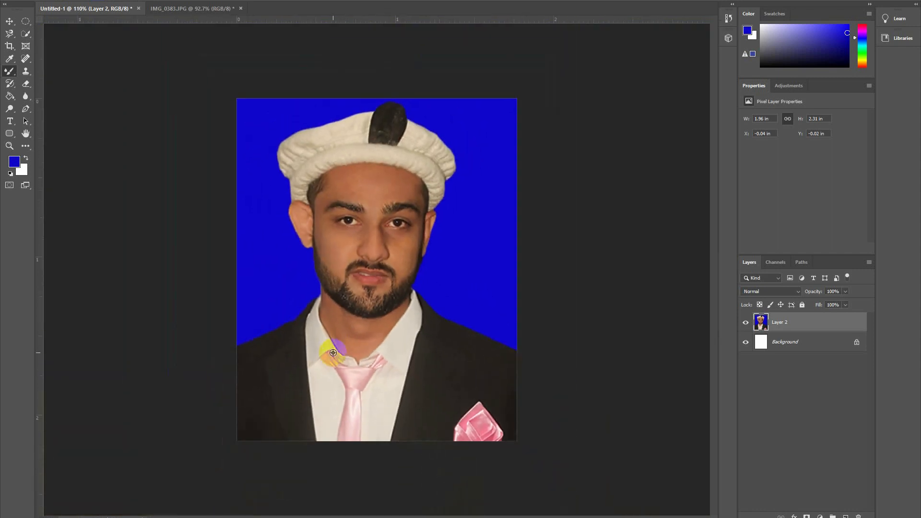
scroll(406, 269, up, 3)
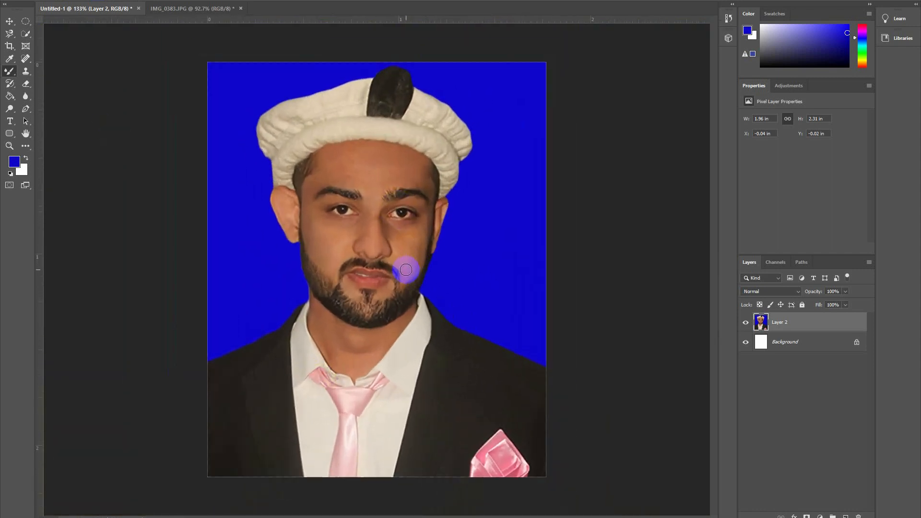
click(783, 91)
click(758, 108)
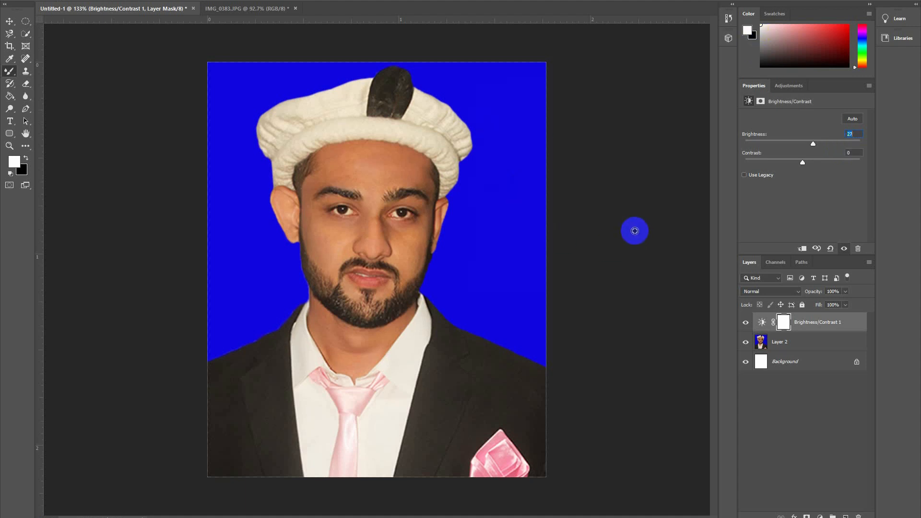
Step: Merge the portrait layer into the Background and convert the locked Background to a regular layer
click(795, 345)
key(ctrl+e)
click(377, 136)
click(807, 324)
double_click(857, 344)
click(874, 167)
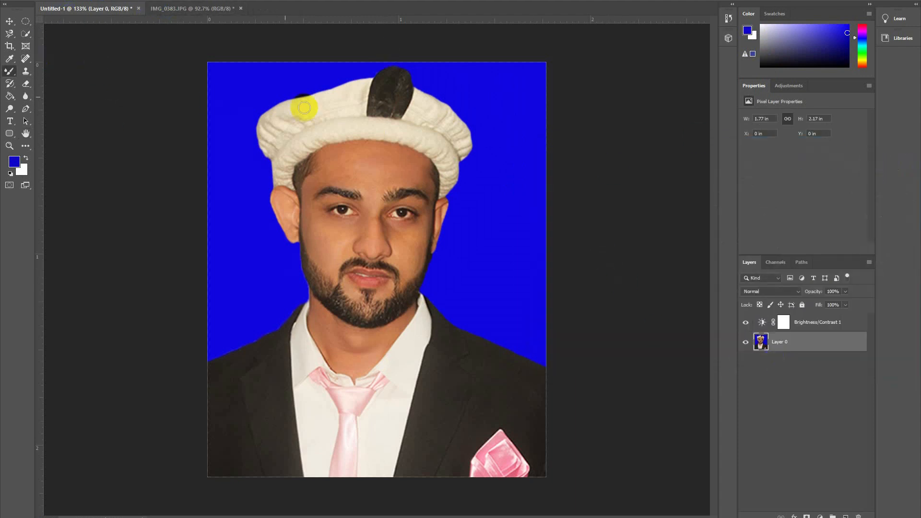
Step: Frame the portrait layer with a 30 px white stroke at the Center location
key(alt+e)
click(72, 127)
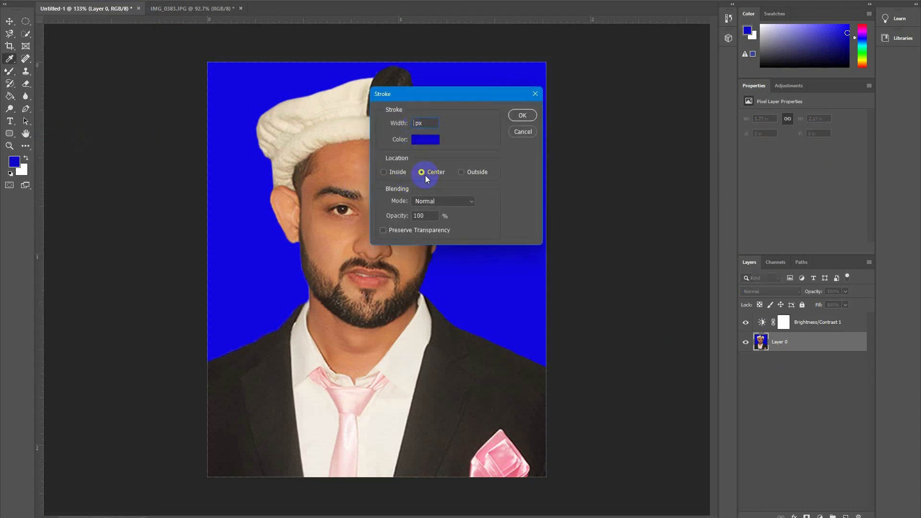
click(425, 139)
click(552, 100)
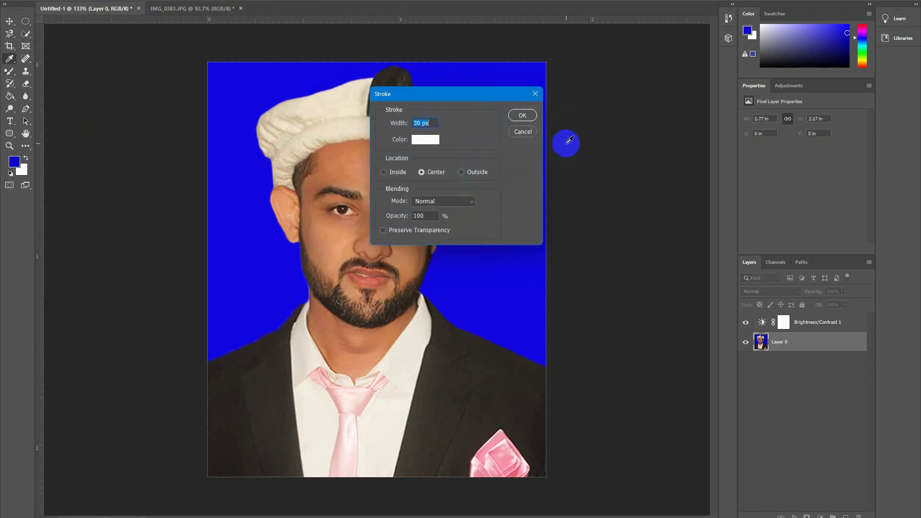
click(523, 116)
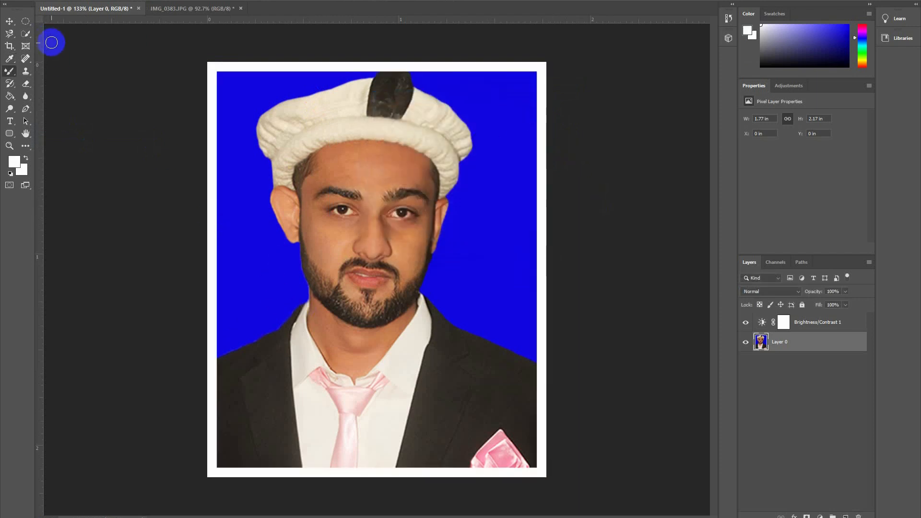
scroll(298, 192, down, 4)
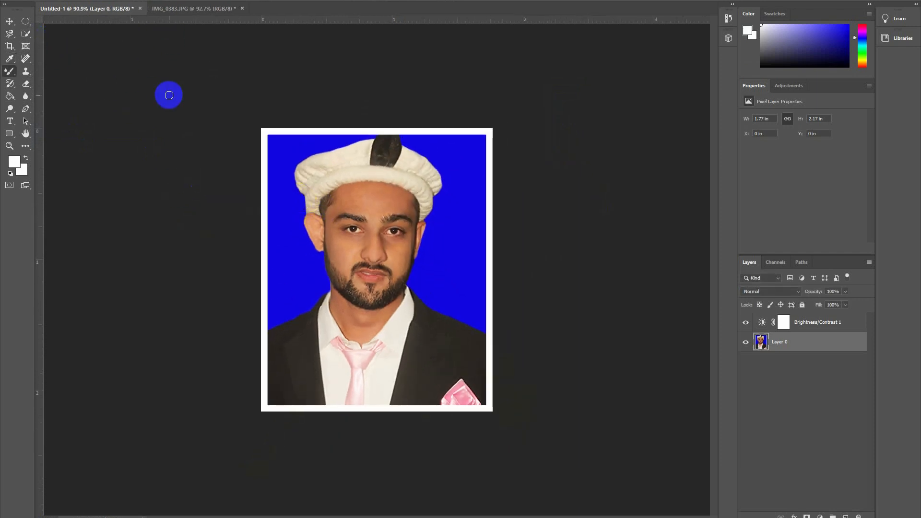
Step: Create a new 26.667 x 15 in artboard document at 72 pixels/inch from a Web preset
key(ctrl+n)
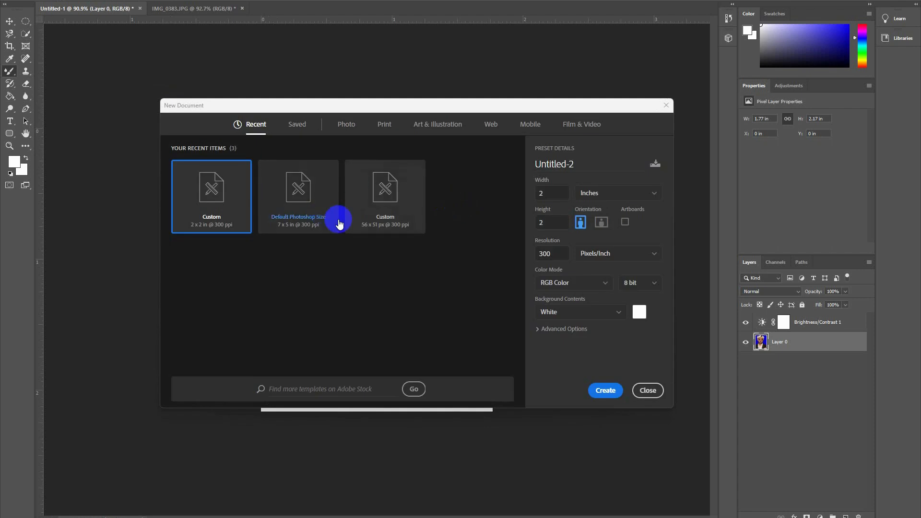
click(490, 124)
click(304, 201)
click(304, 201)
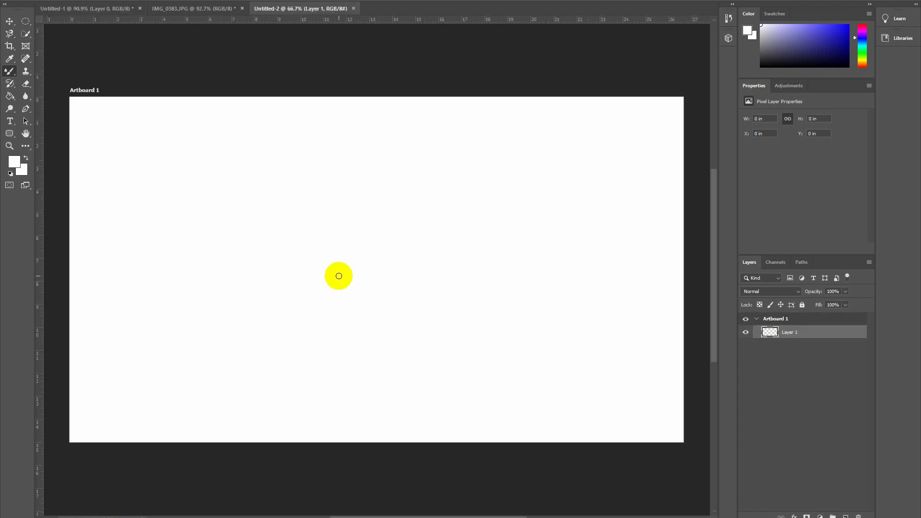
Step: Close the source photo document IMG_0383.JPG
click(220, 8)
click(241, 8)
click(453, 178)
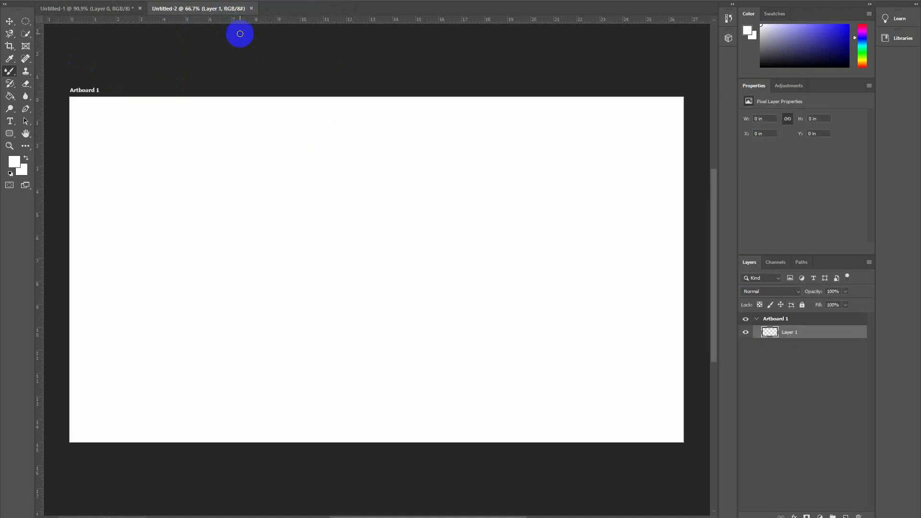
Step: Copy the white-framed portrait from Untitled-1 onto the upper-left area of the new artboard
click(105, 8)
key(v)
drag(354, 210, 161, 193)
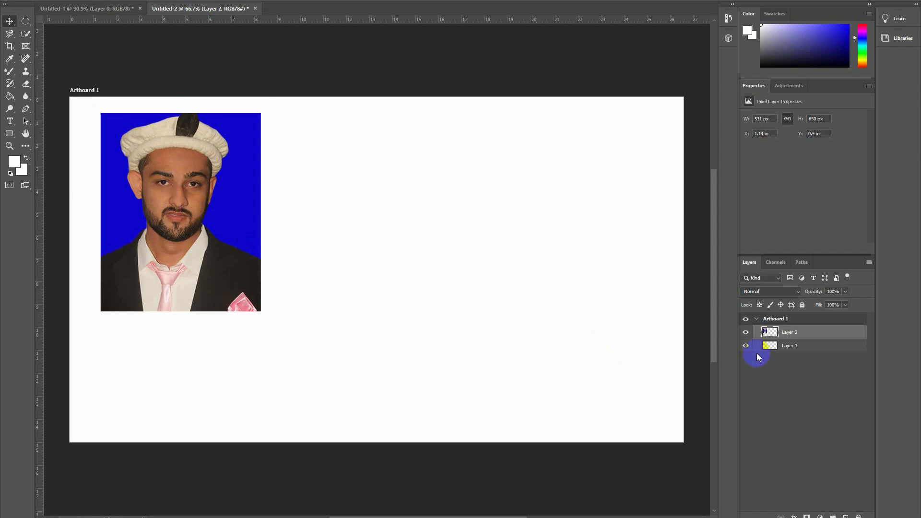
Step: Fill Layer 1 behind the portrait with black
click(767, 346)
click(14, 161)
click(401, 226)
click(562, 104)
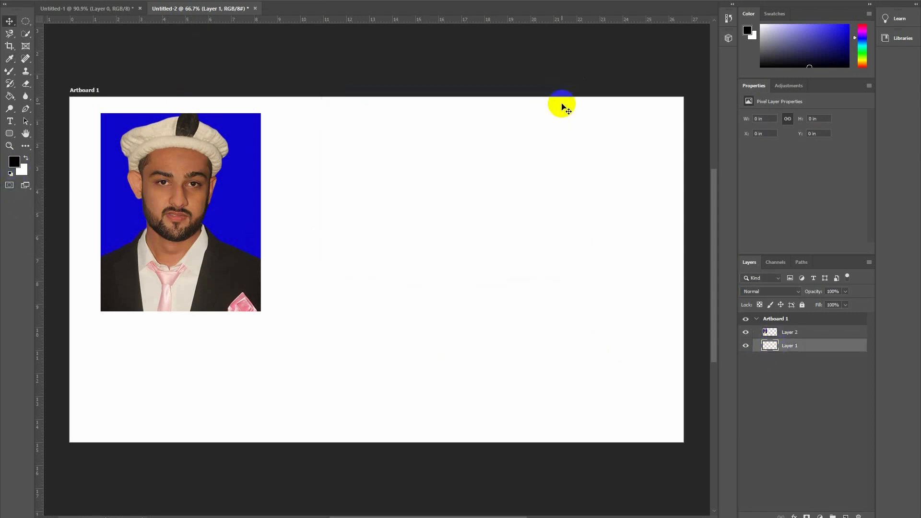
key(alt+BackSpace)
Step: Scale down the framed portrait on Layer 2 and place it in the artboard's upper-left corner
click(787, 332)
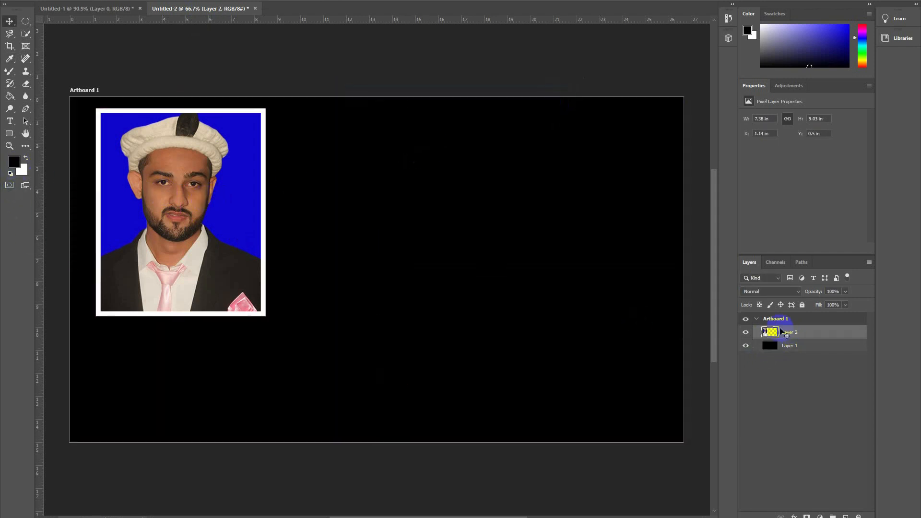
key(ctrl+t)
drag(267, 318, 226, 274)
key(Return)
drag(196, 228, 209, 159)
drag(228, 234, 122, 183)
key(ctrl+z)
click(802, 305)
click(802, 333)
Step: Duplicate the small portrait across and down the artboard into three rows of six photos
shift+click(110, 160)
drag(110, 160, 484, 178)
shift+click(115, 149)
drag(114, 149, 115, 262)
drag(654, 371, 132, 376)
click(643, 288)
scroll(329, 289, down, 1)
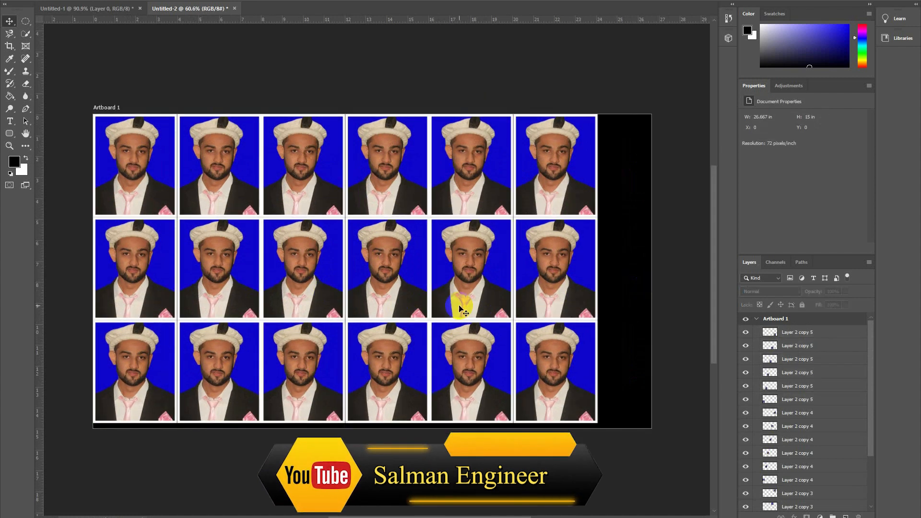